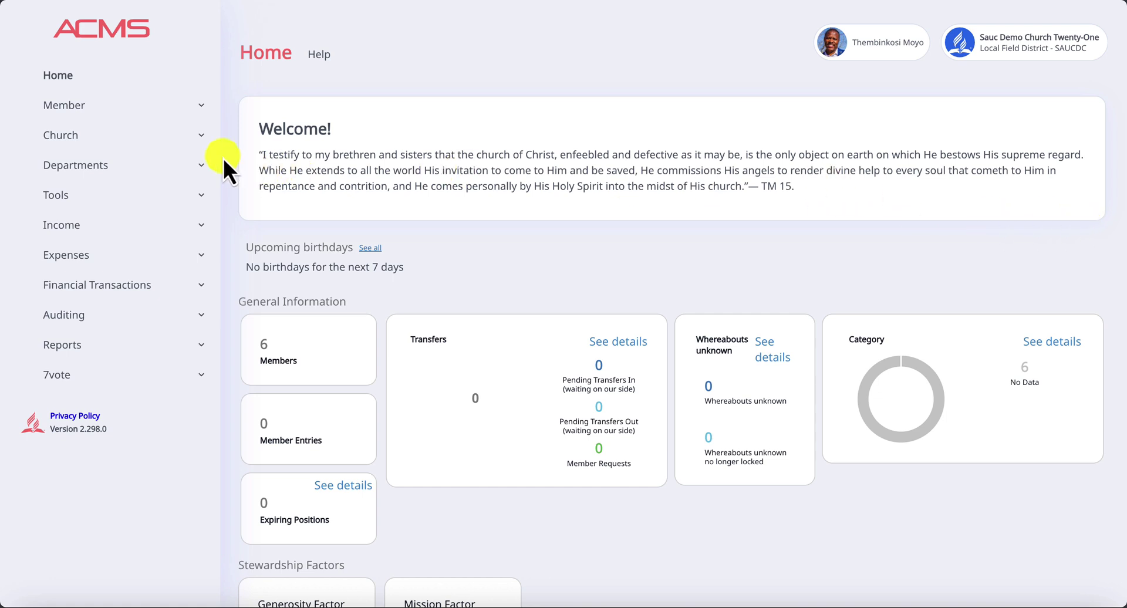
Start a new record on the Create/Edit Treasury Dept page of the Departments section
click(202, 141)
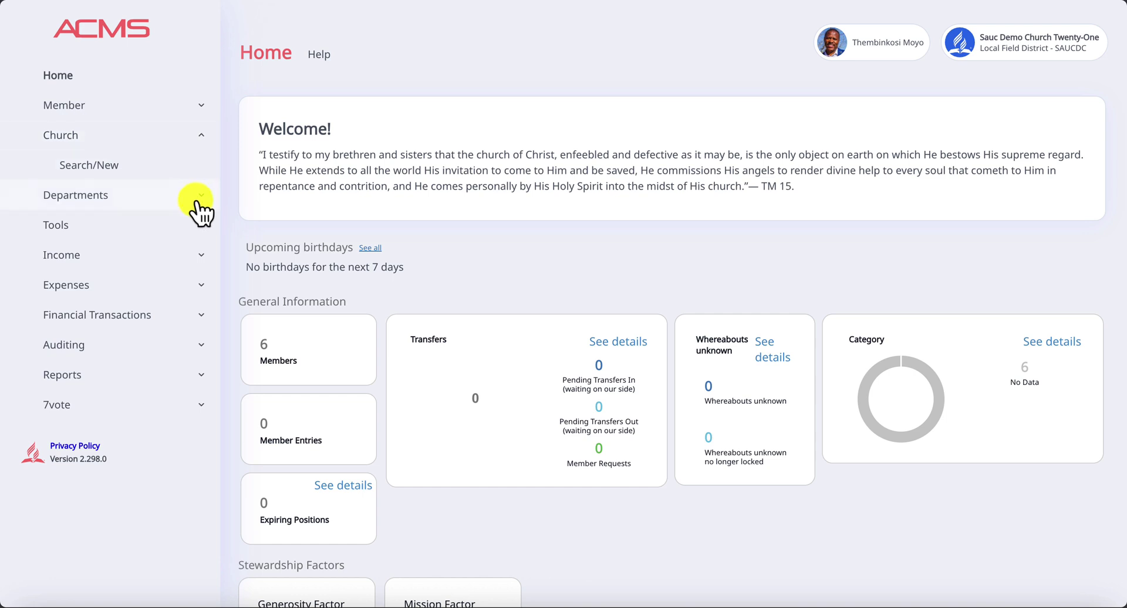
click(198, 205)
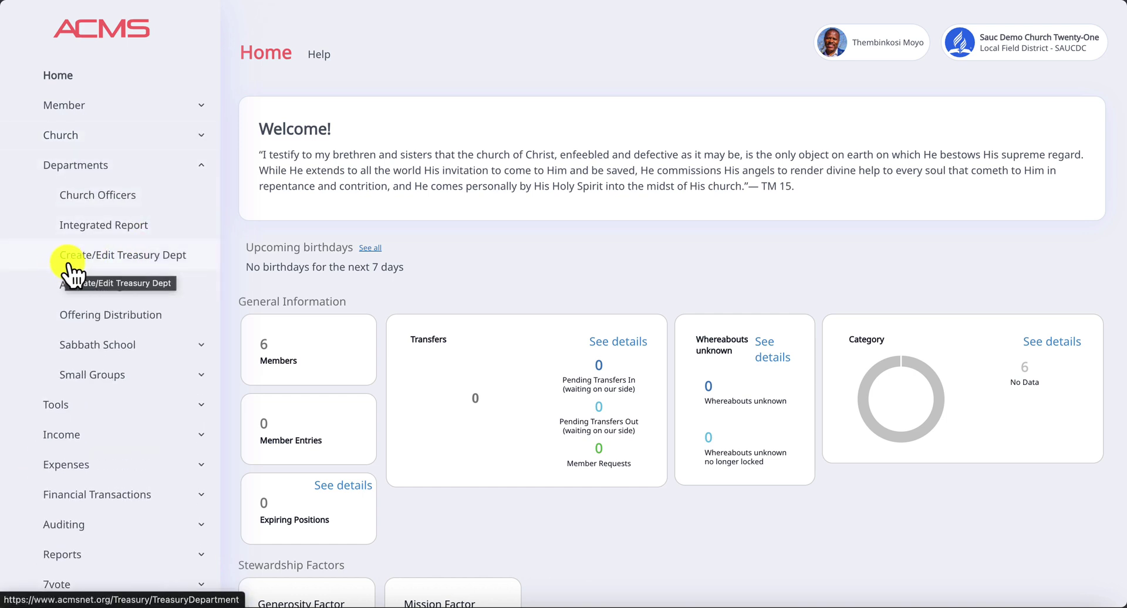
click(156, 264)
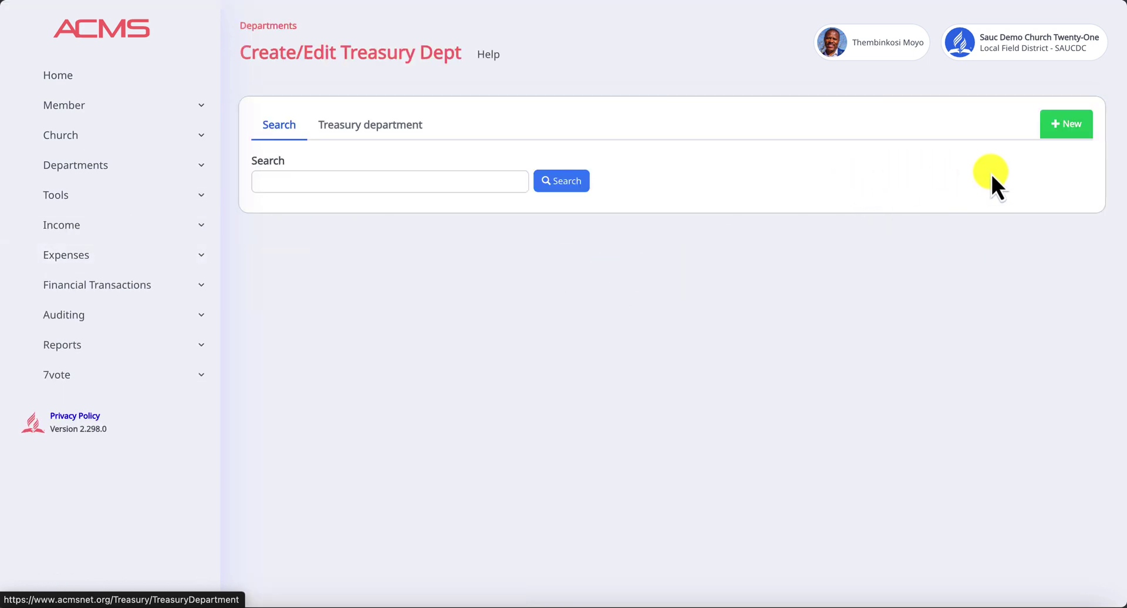
click(1067, 124)
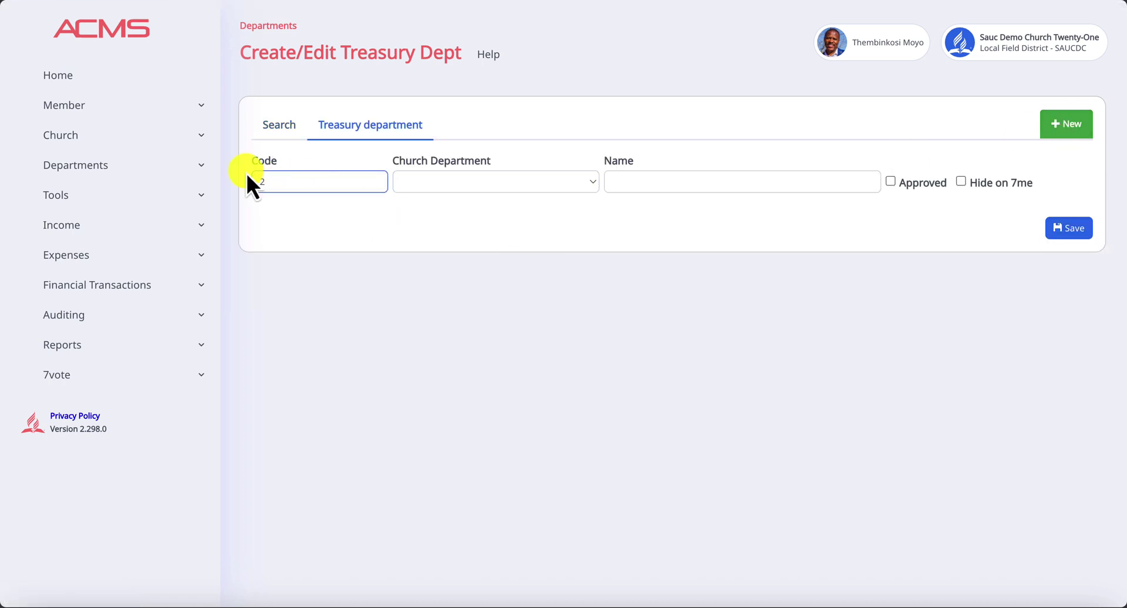
Give the new treasury department code 2 and assign it to the Treasury church department
click(267, 182)
text(2)
click(510, 182)
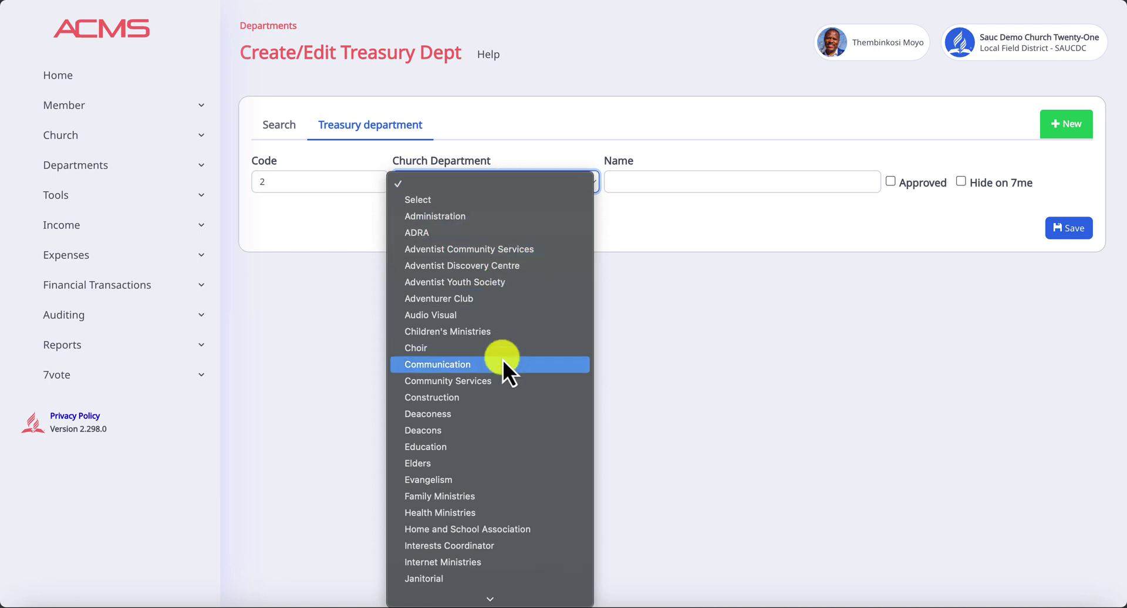
scroll(503, 362, down, 3)
scroll(502, 361, down, 3)
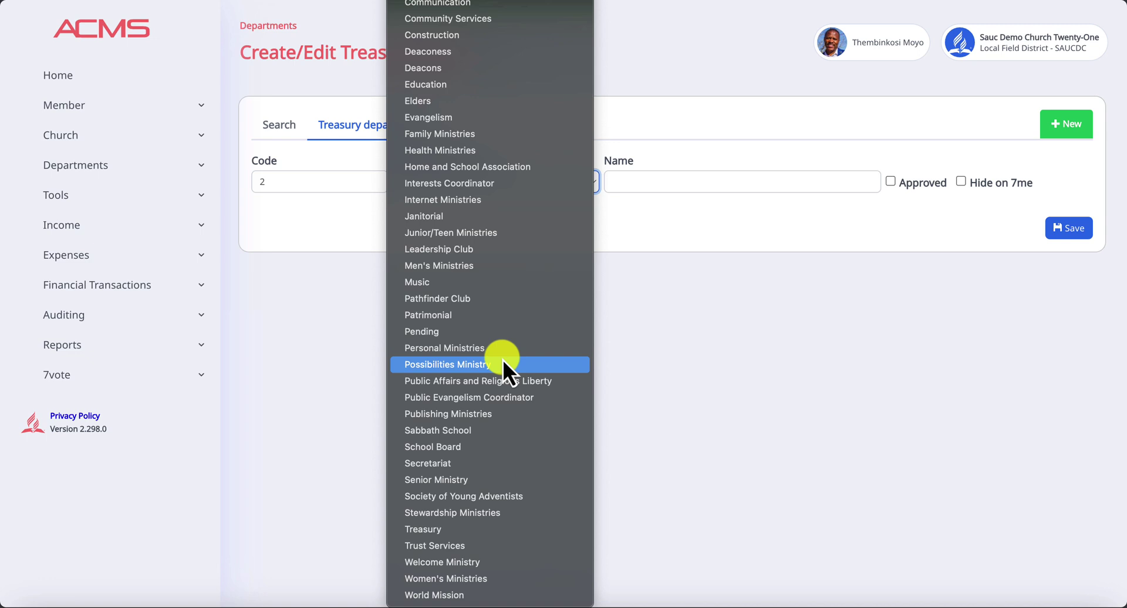
click(475, 530)
Name the treasury department "Church Bus Project", mark it as approved and save it
click(662, 179)
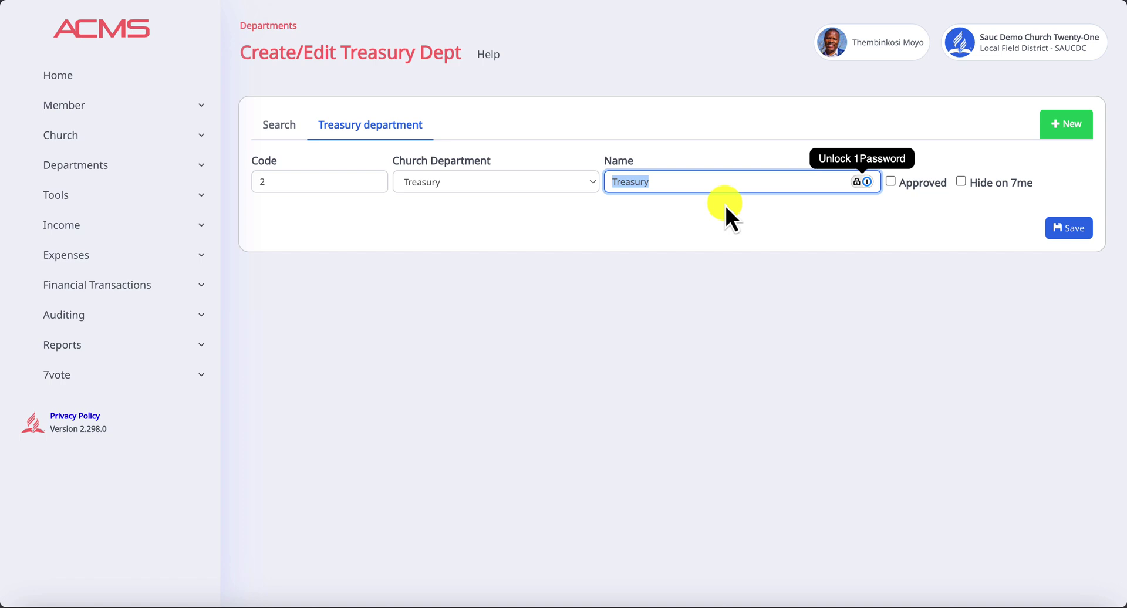
text(Churcb)
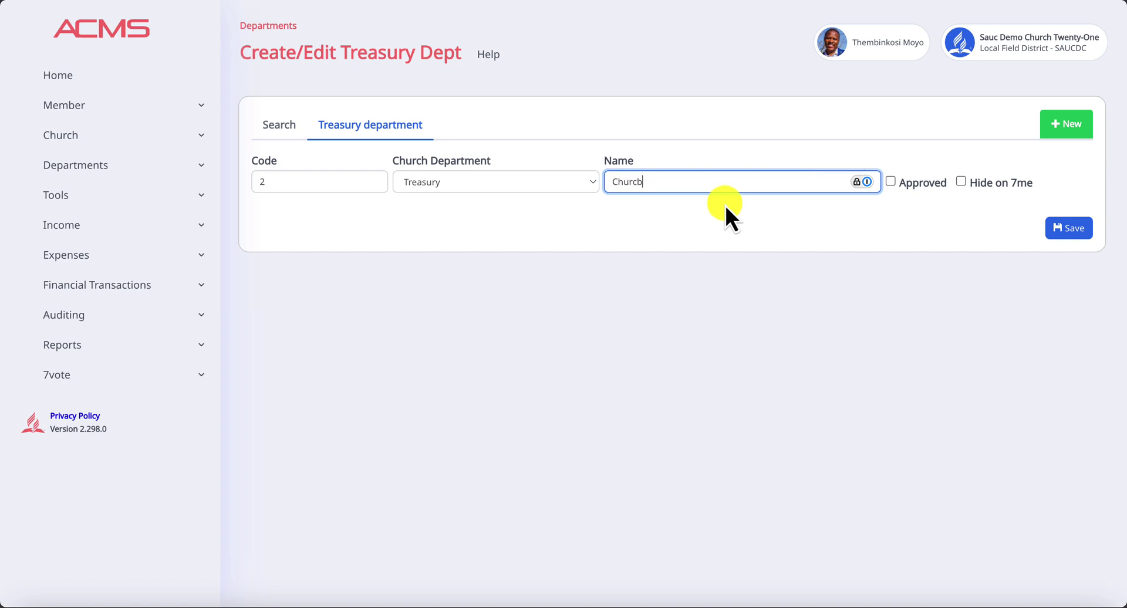
key(BackSpace)
text(h)
key(BackSpace)
text(h Bus Project)
click(897, 184)
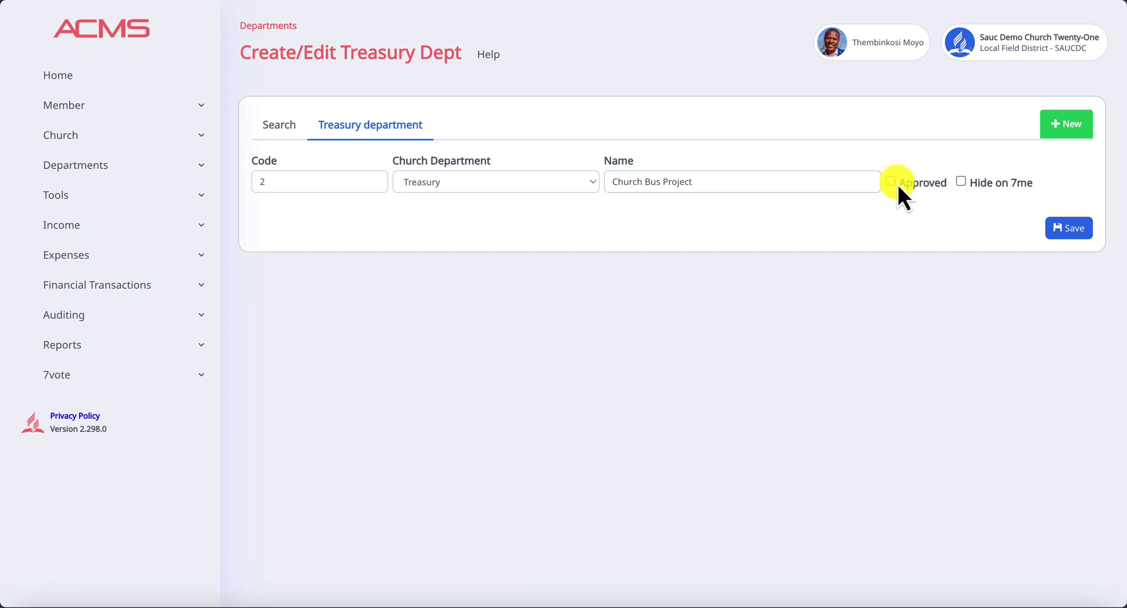
click(891, 182)
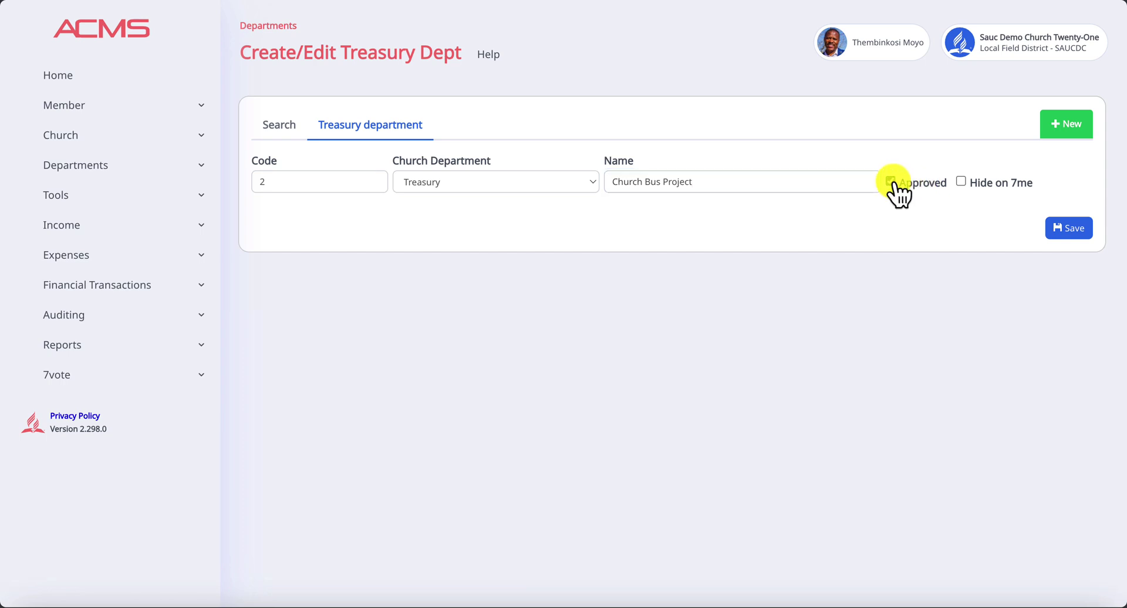
click(1069, 227)
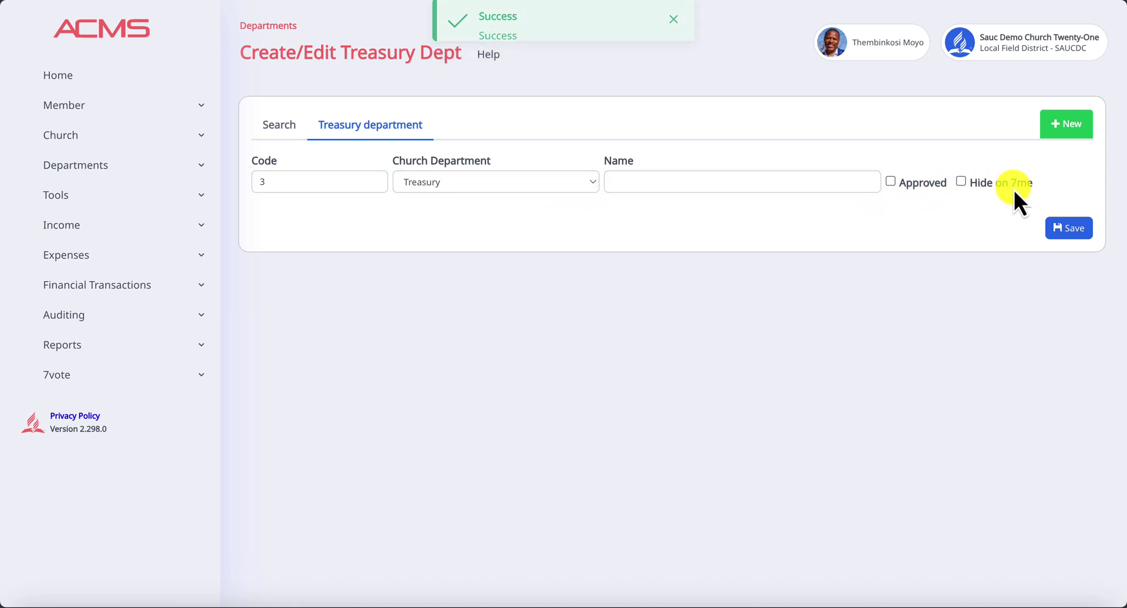
Tick Hide on 7me on the blank record without saving, and list all existing treasury departments
click(966, 188)
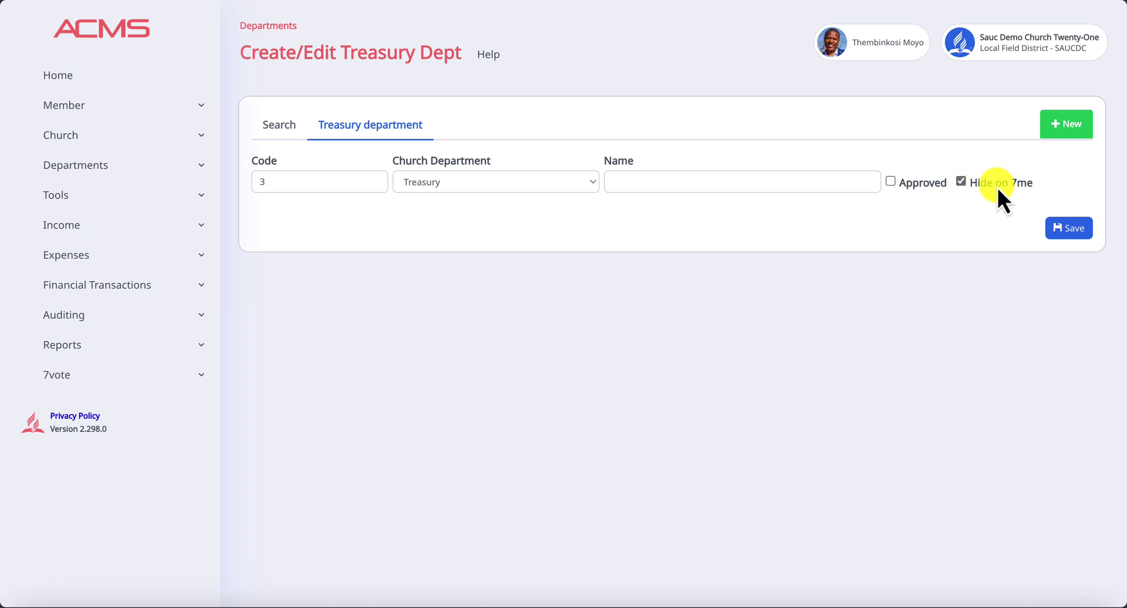
click(283, 123)
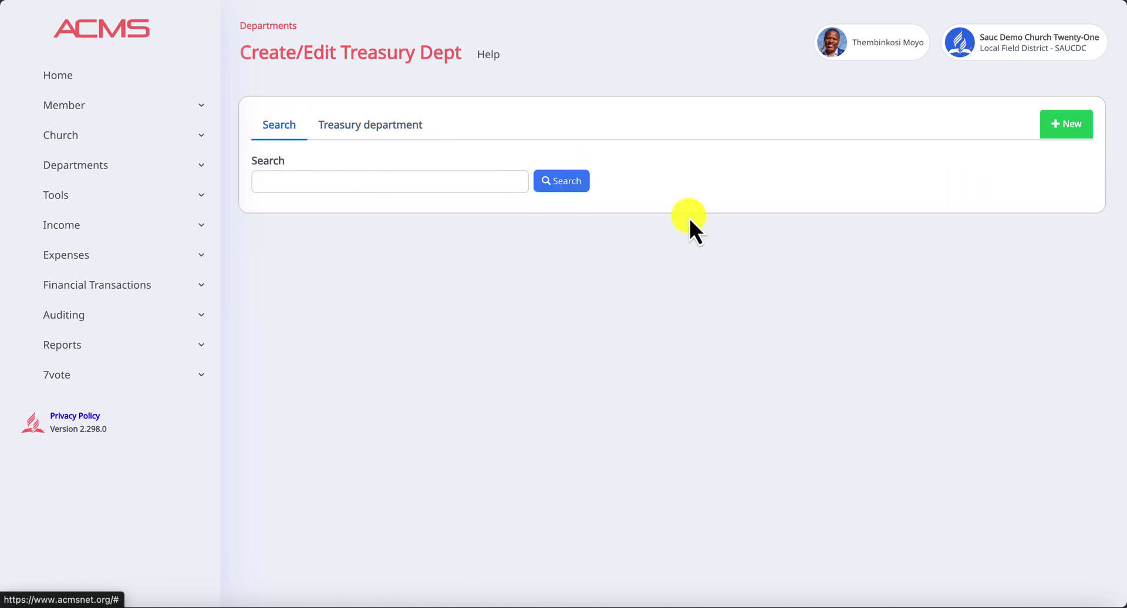
click(563, 184)
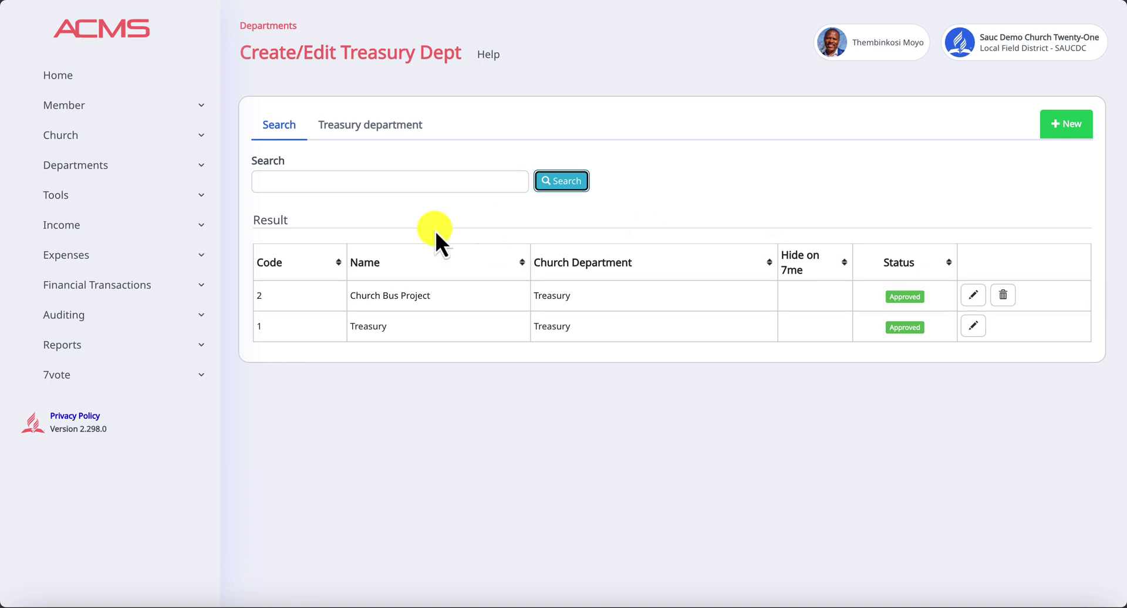
Open the 19/04/2025 cash-only batch in Receipt Tithes/Offerings for capture and set the giver to Not Yet a Member/Anonymous
click(81, 228)
click(109, 254)
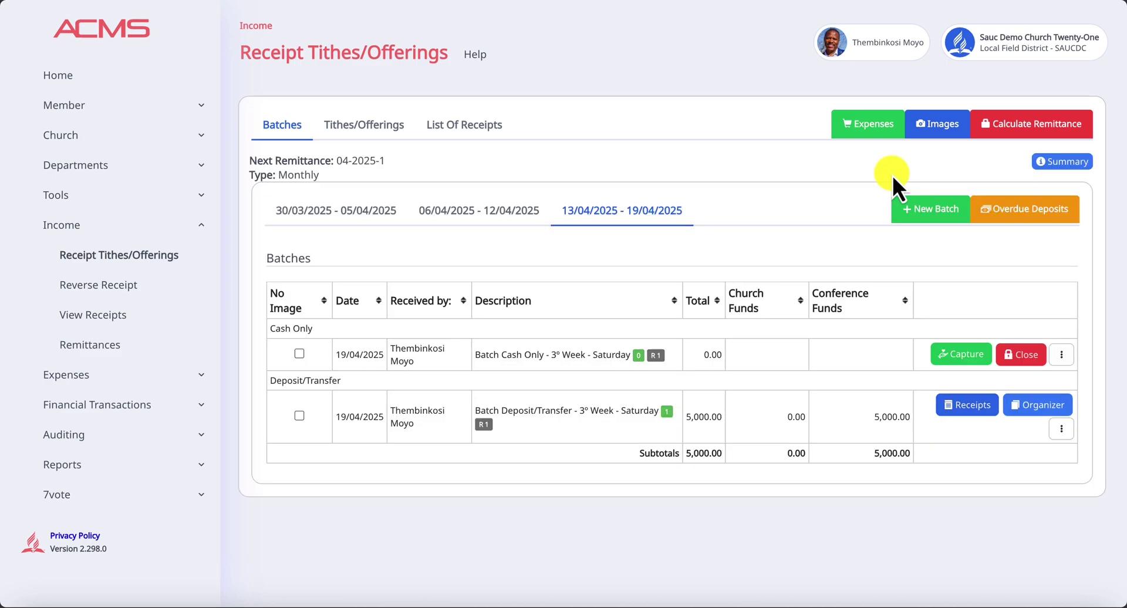
click(957, 358)
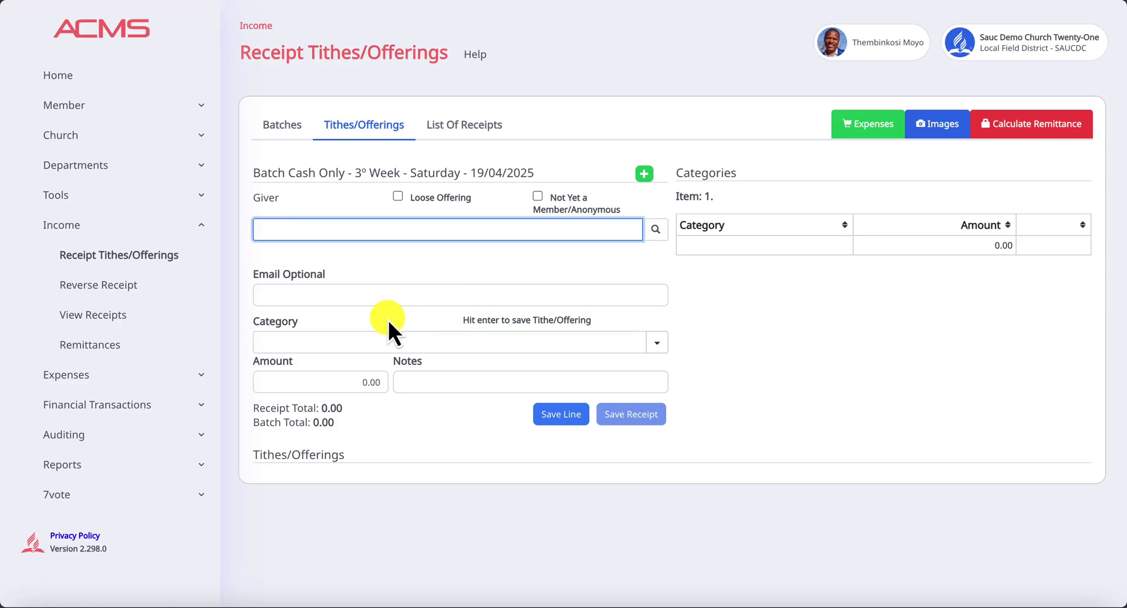
click(538, 199)
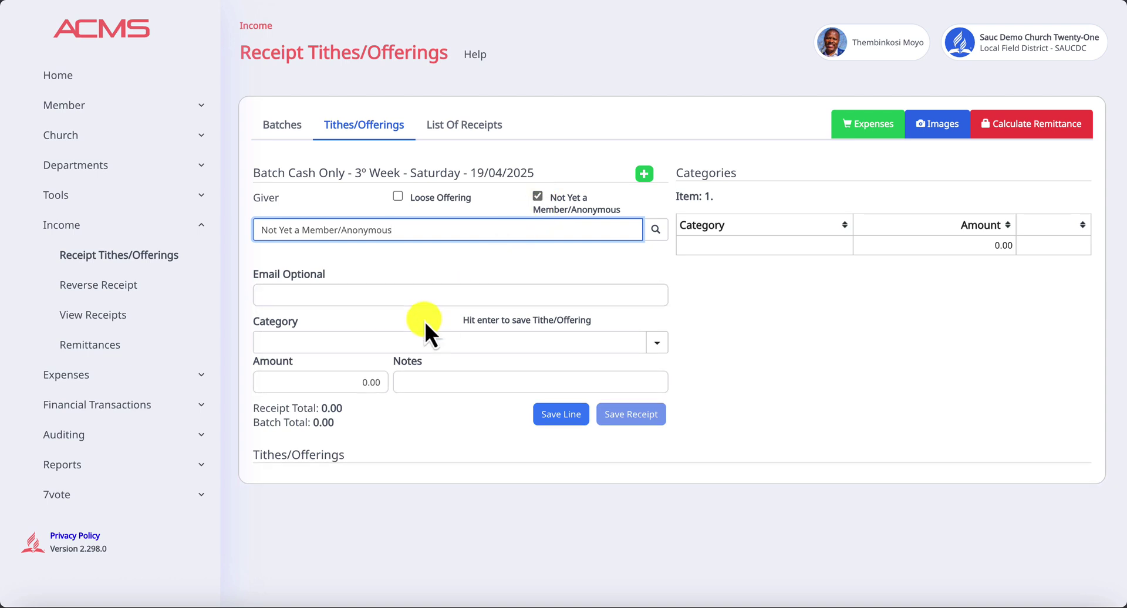
Set the receipt's category to 55 - Department Offering and its department to 02 - Church Bus Project
click(331, 346)
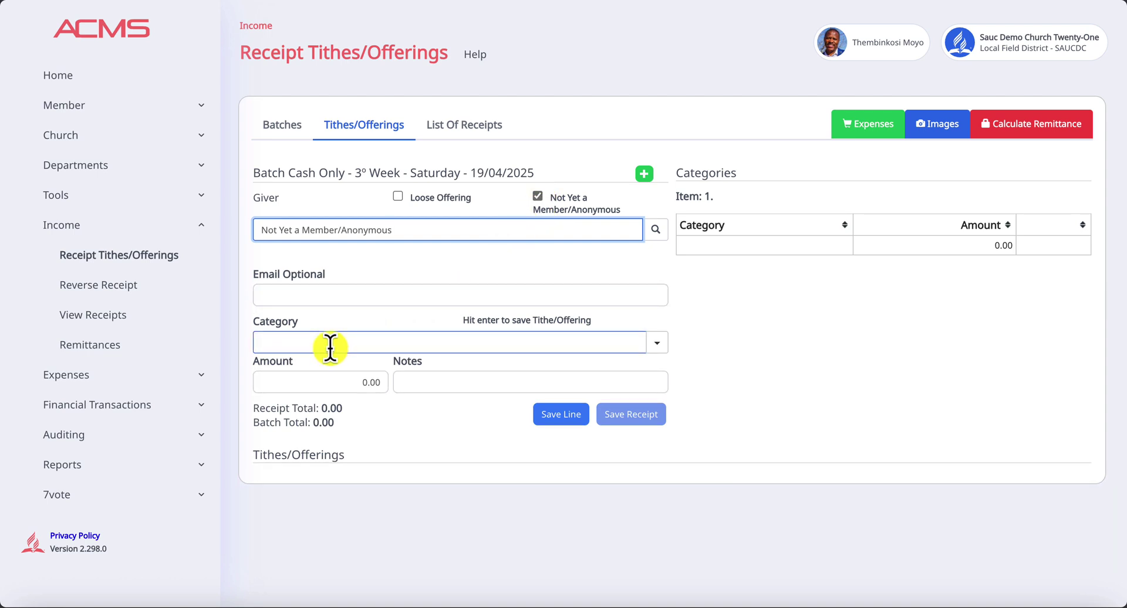
click(331, 346)
text(55)
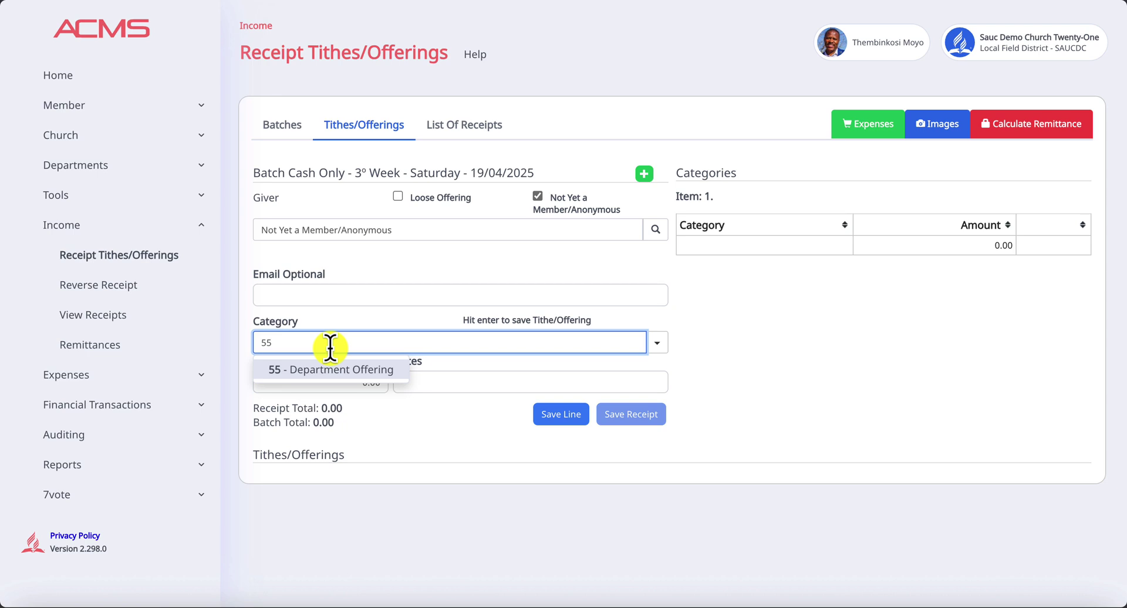
key(Return)
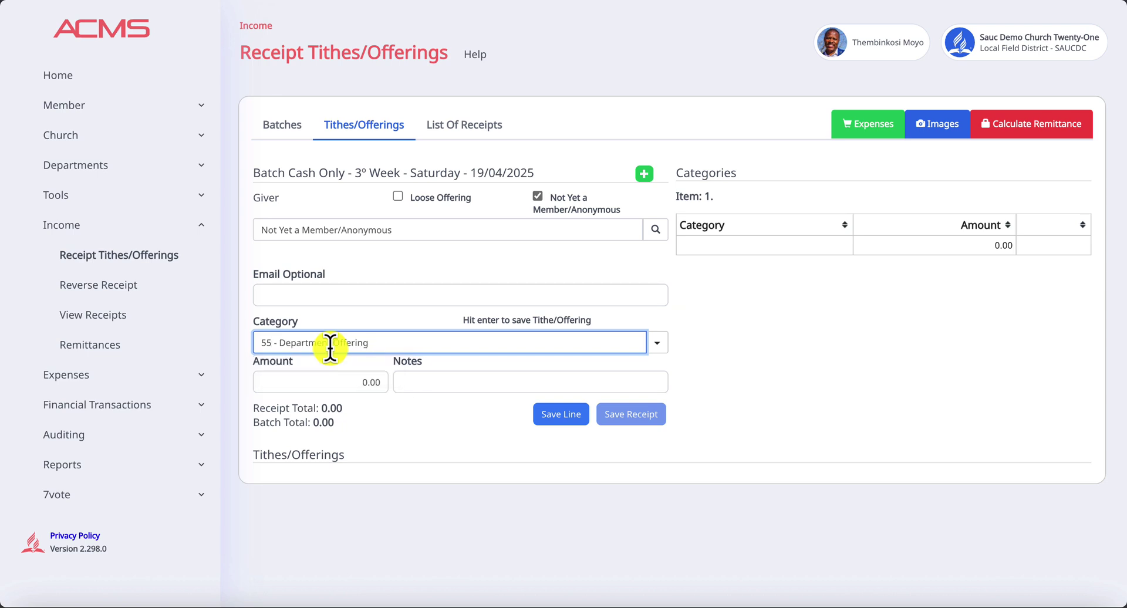
key(Tab)
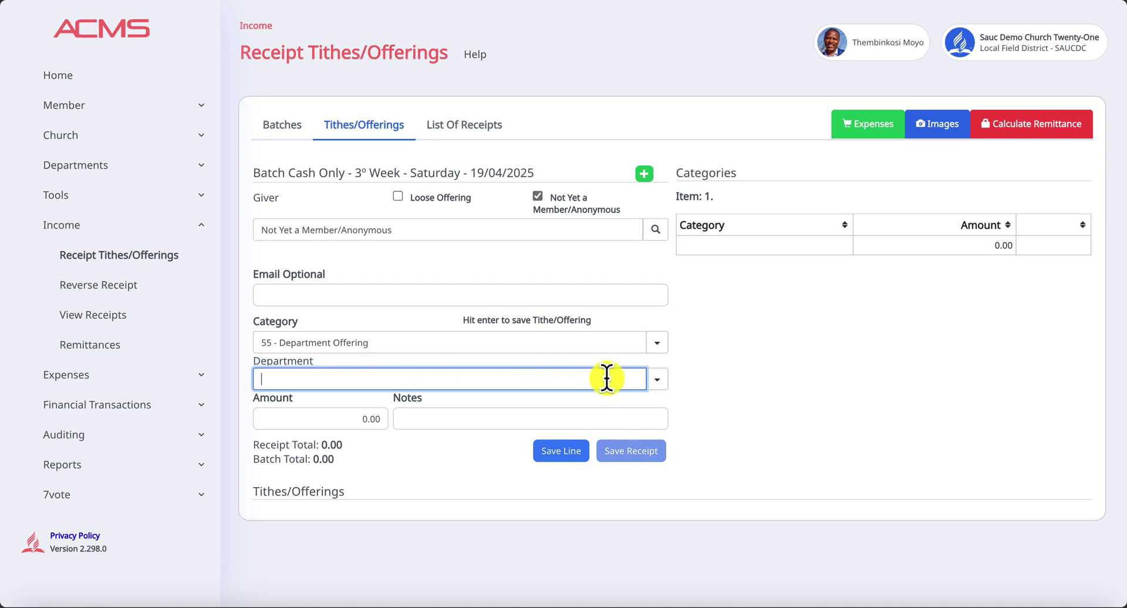
click(659, 382)
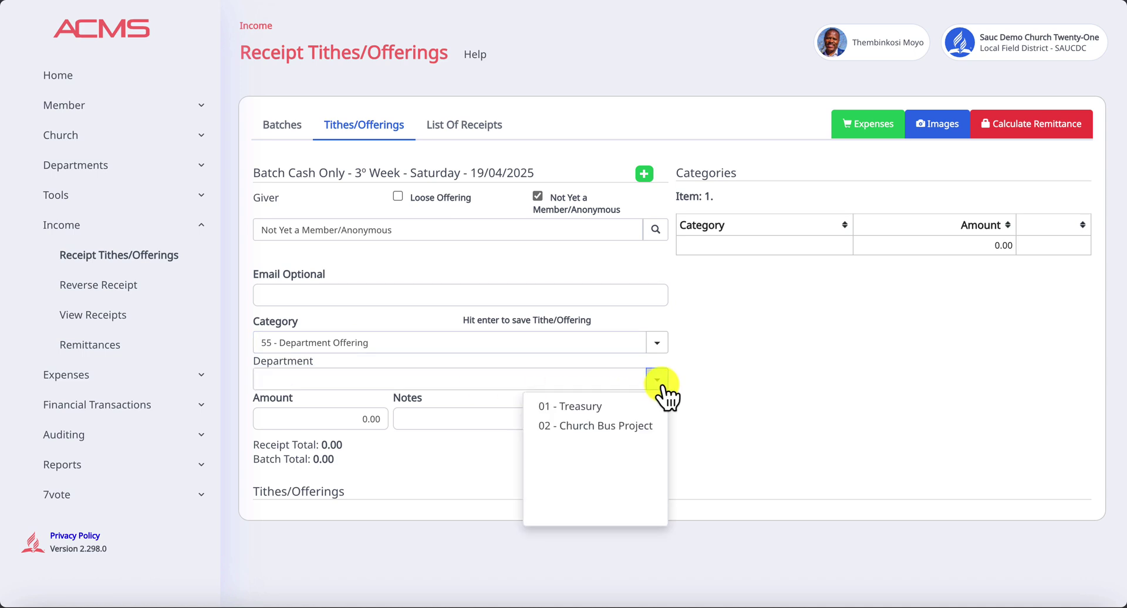
click(612, 426)
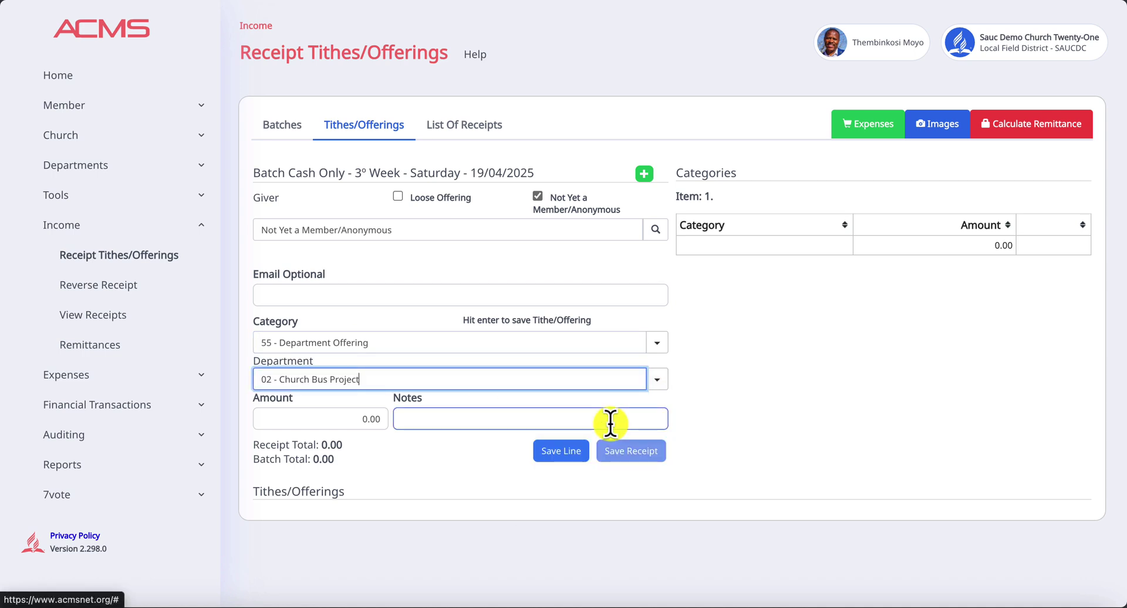
Enter an amount of 5000 for the offering, and save the line and the receipt
key(Tab)
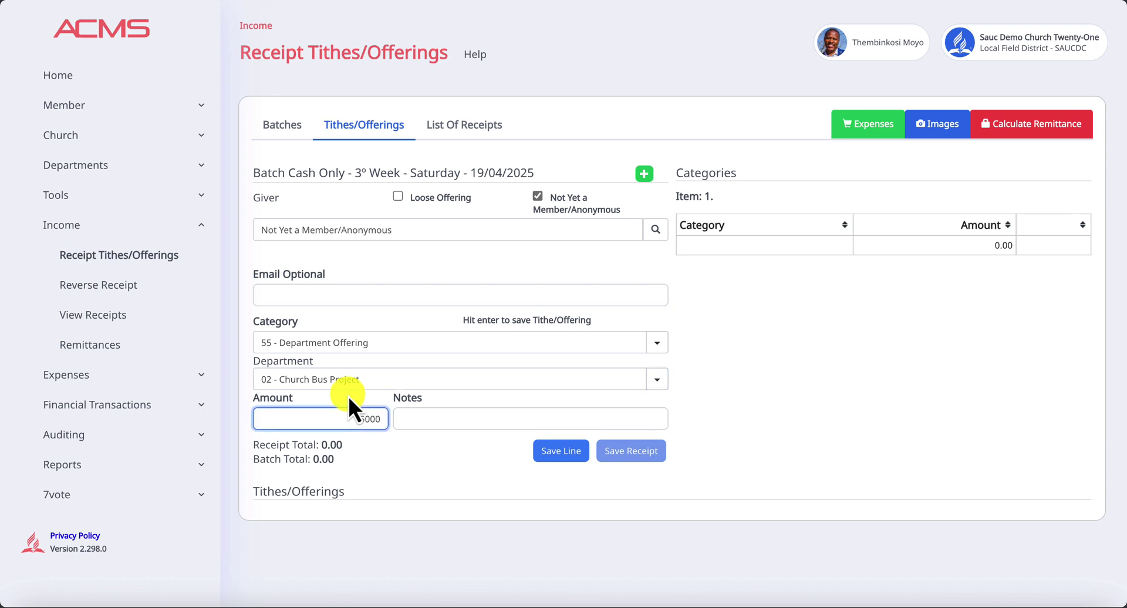
key(Tab)
key(Tab)
key(Return)
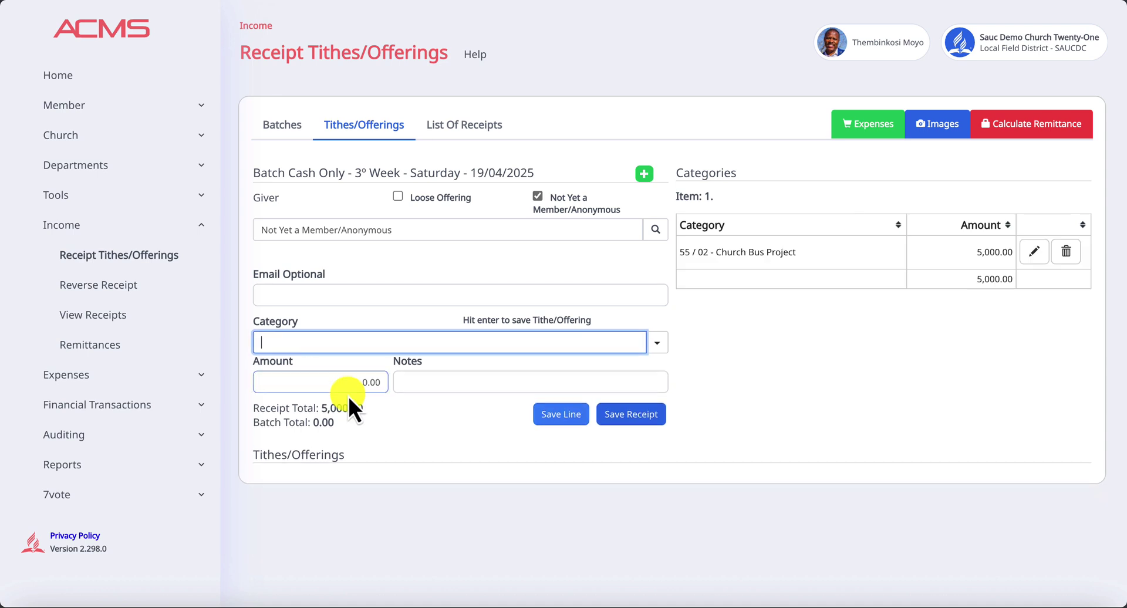
key(Return)
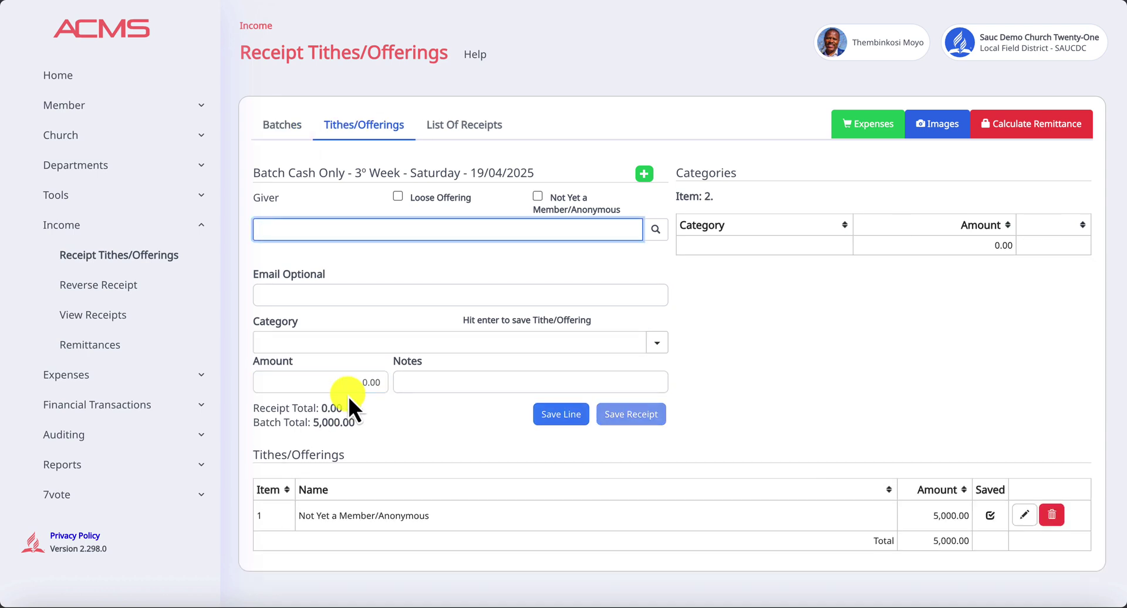
Return to the batch list and close the 19/04/2025 cash-only batch
click(282, 125)
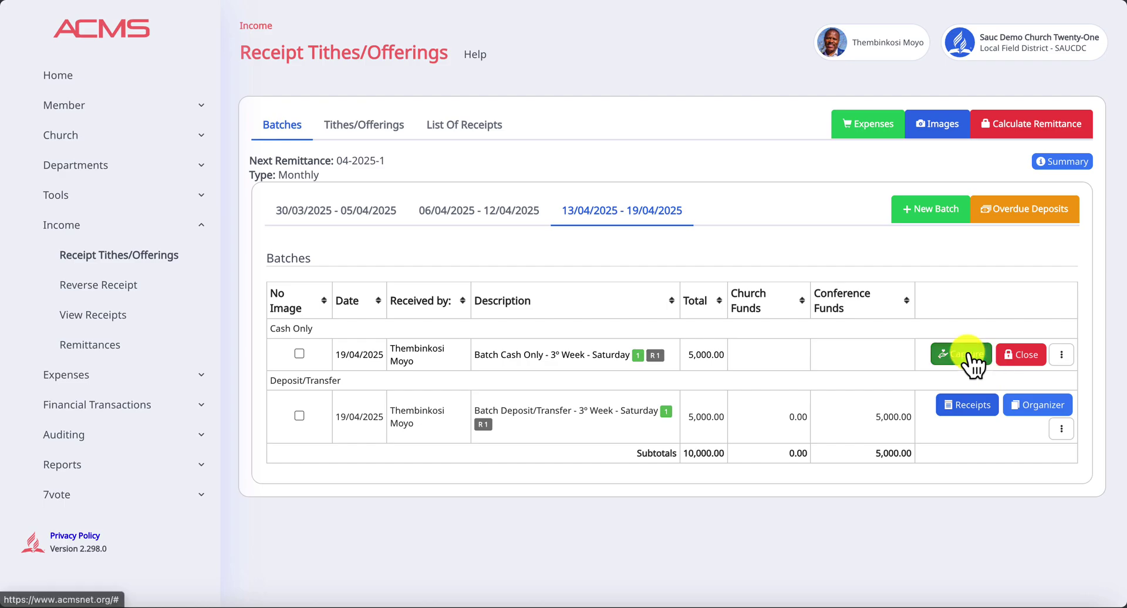
click(967, 354)
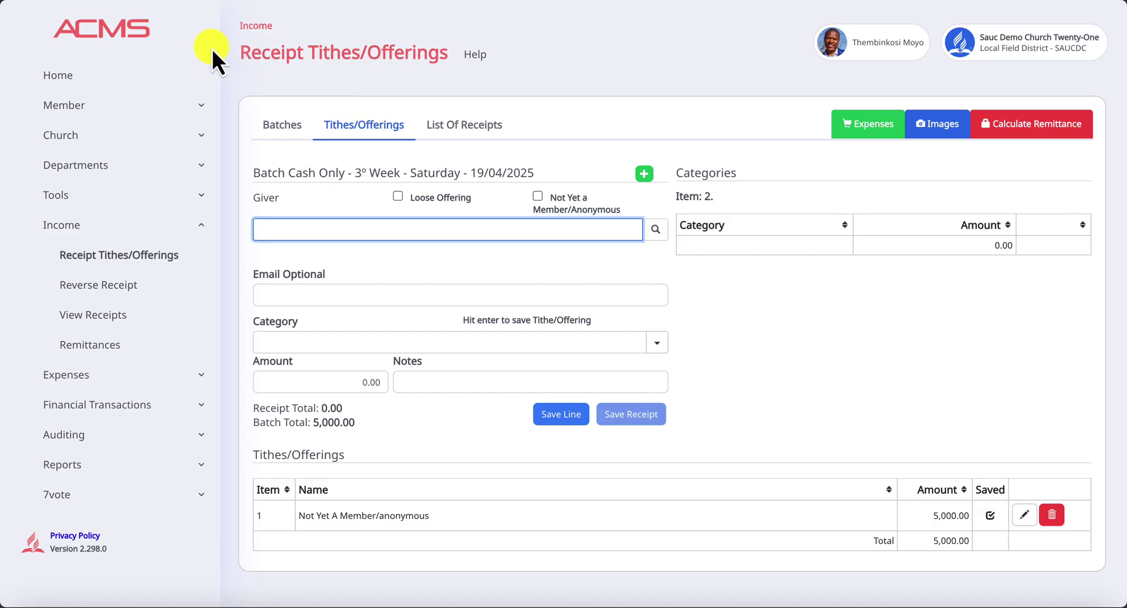
click(281, 124)
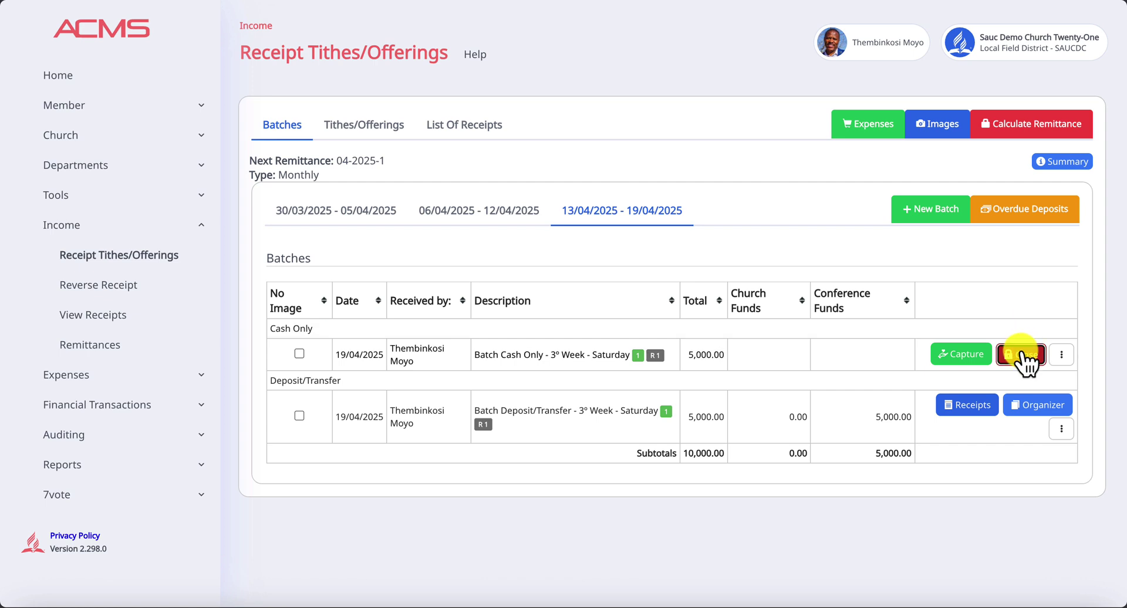
click(1001, 355)
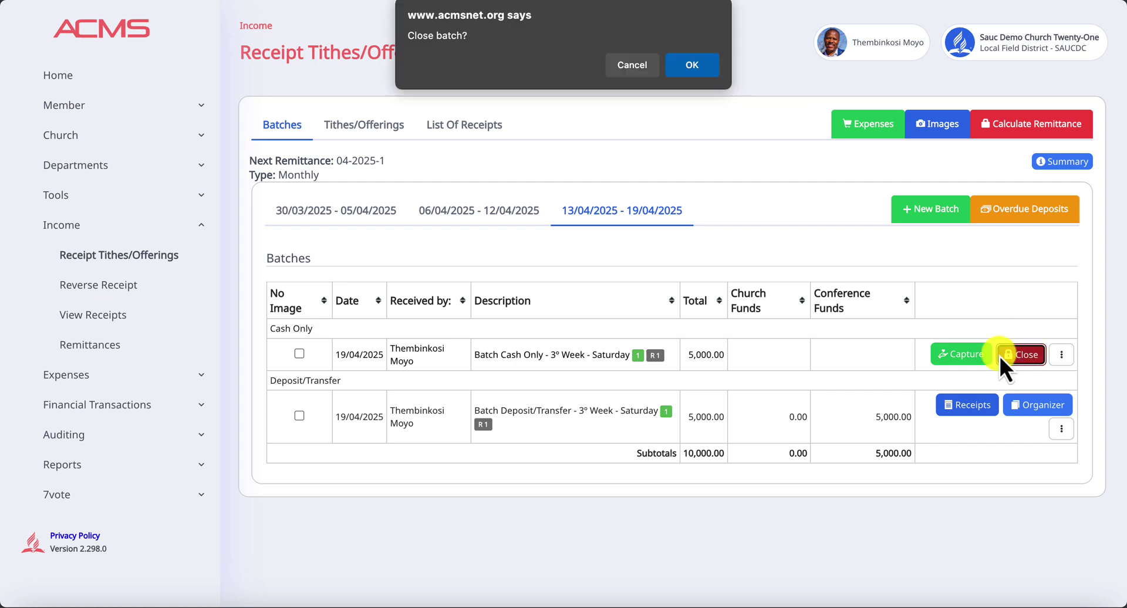
click(690, 61)
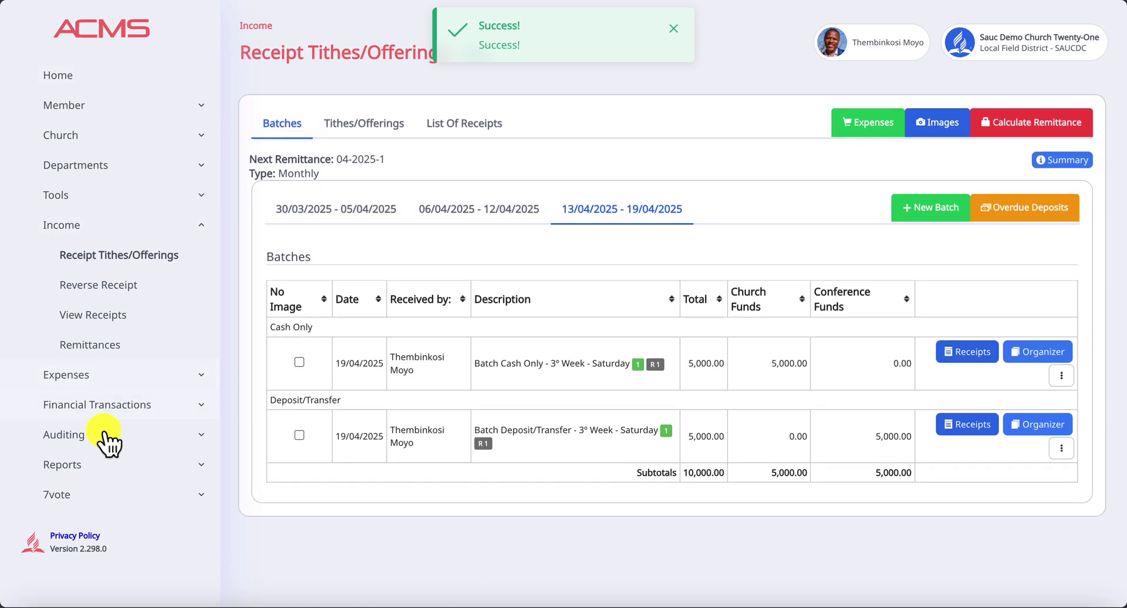
Generate the Department Balances report by department for the period from 04-2025 to 05-2025
click(64, 464)
scroll(85, 469, down, 5)
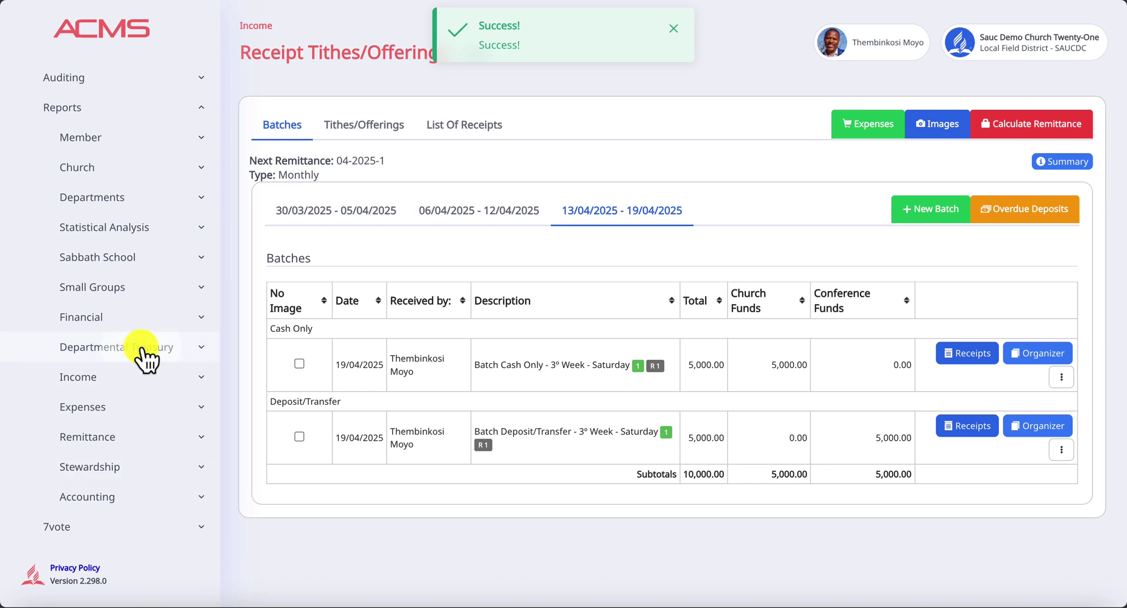
click(147, 352)
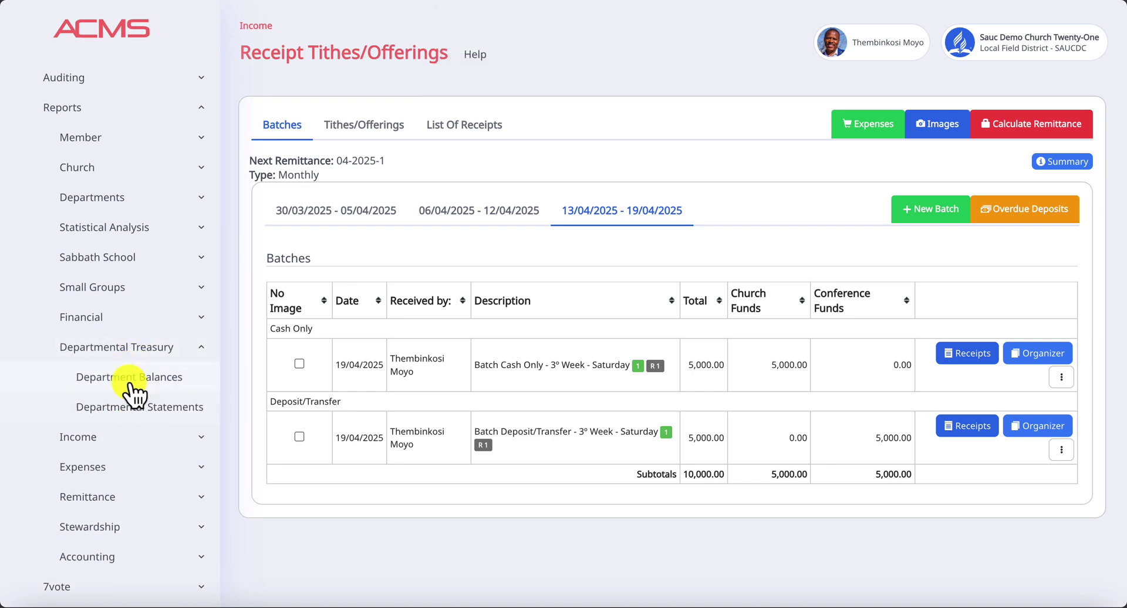
click(128, 378)
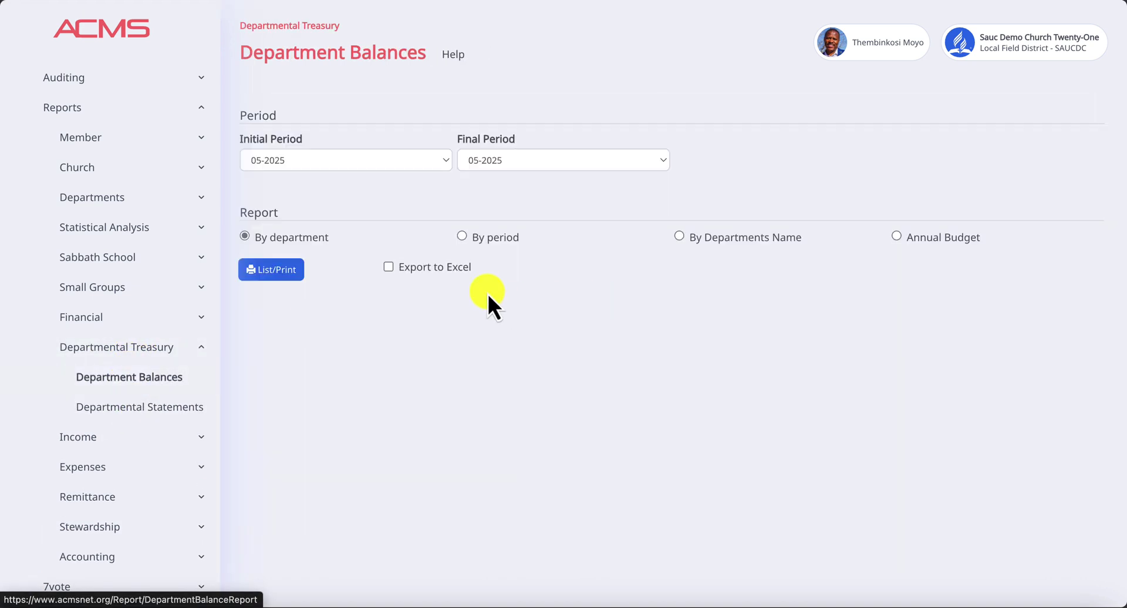
click(311, 158)
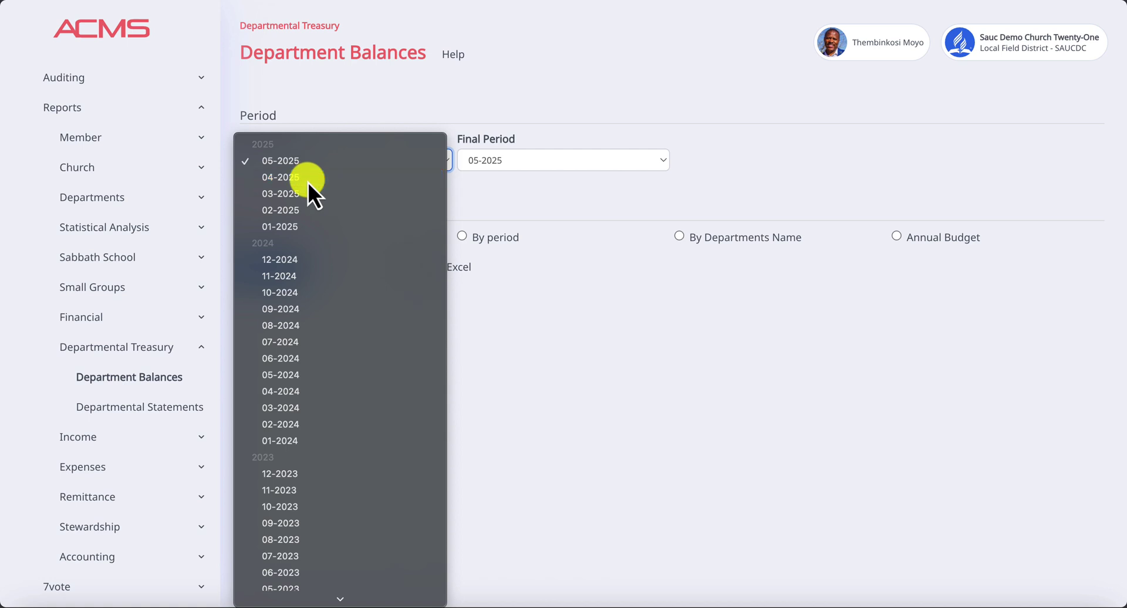
click(308, 182)
click(276, 260)
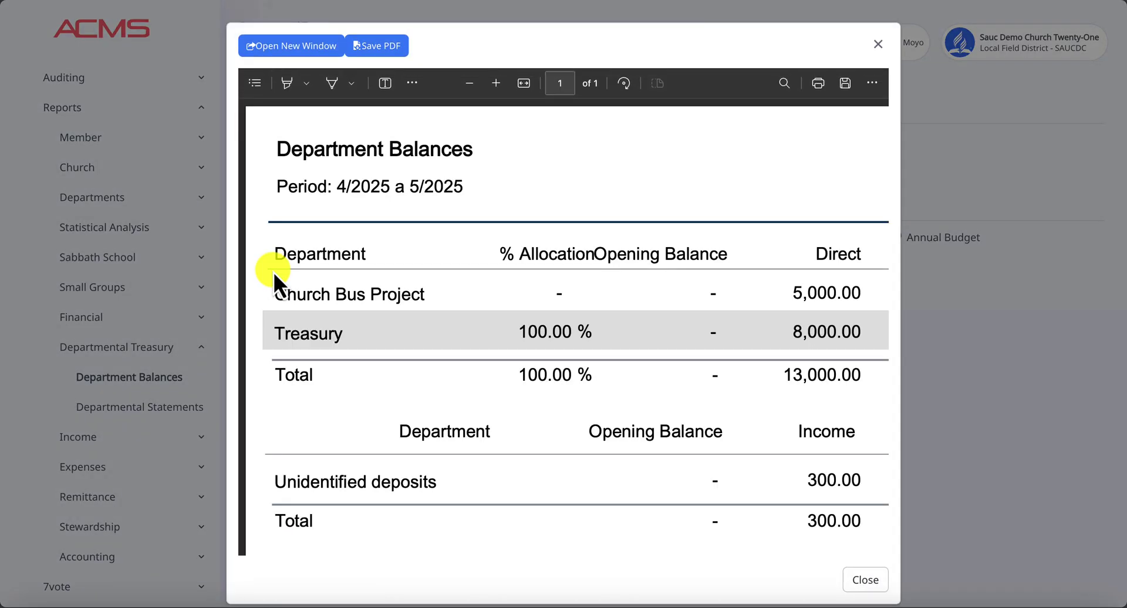
View the balances report enlarged in a new window, check Church Bus Project's direct income and closing balance, and close the report
click(301, 42)
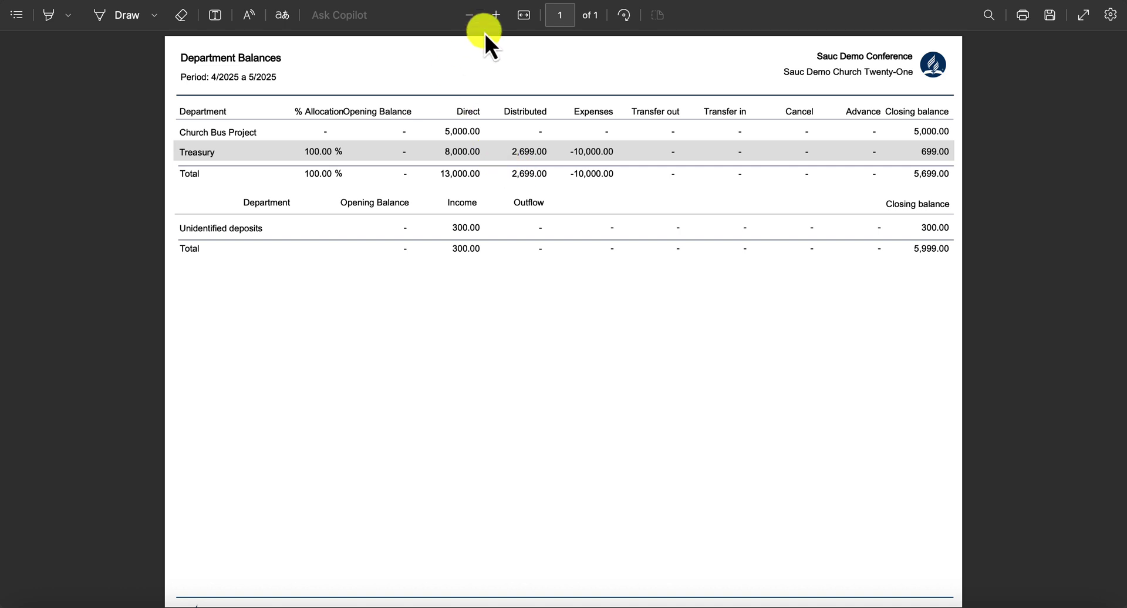
click(495, 15)
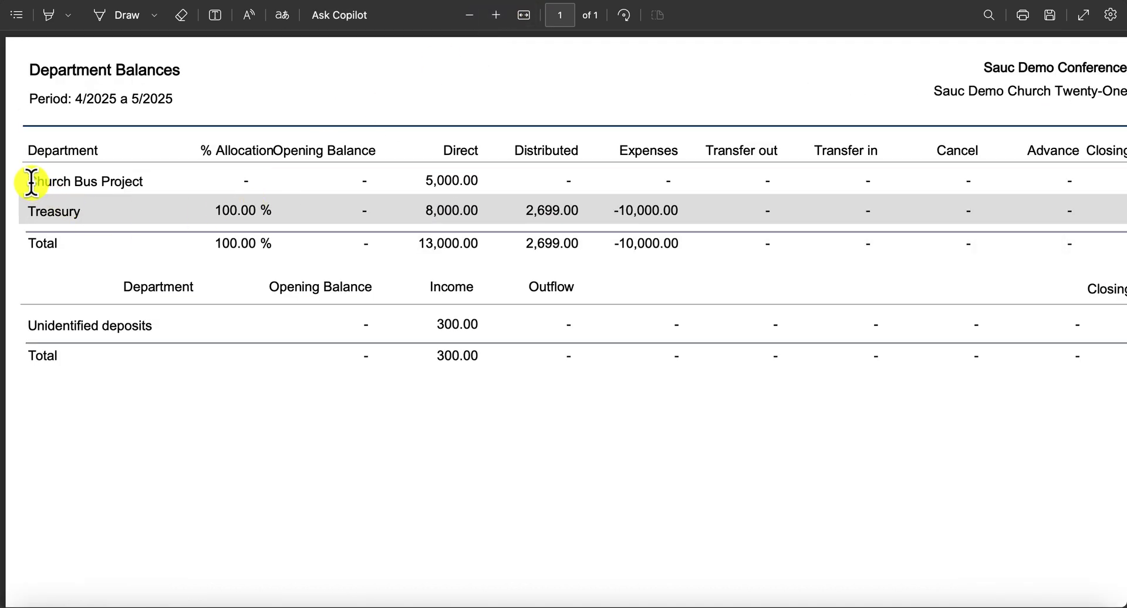
drag(29, 182, 152, 185)
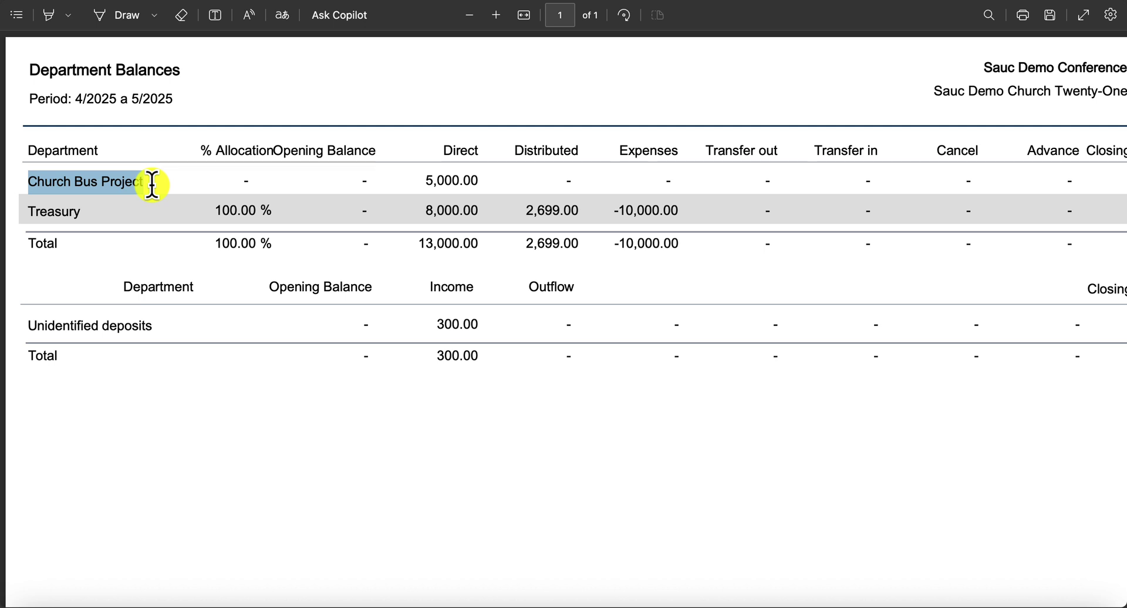
drag(421, 181, 495, 181)
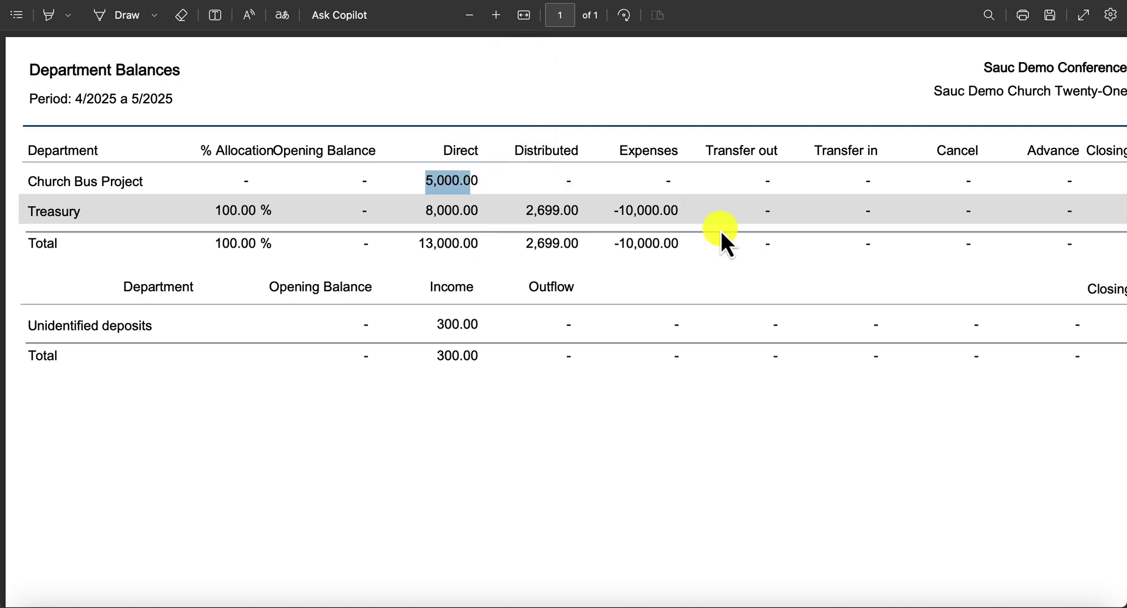
scroll(721, 230, right, 3)
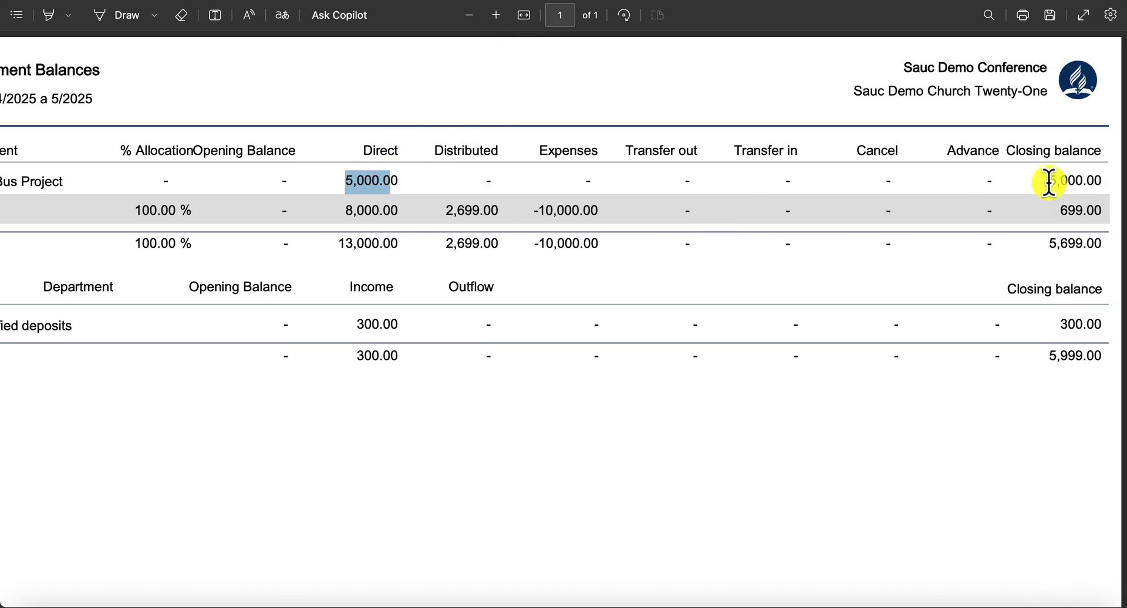
drag(1049, 181, 1103, 183)
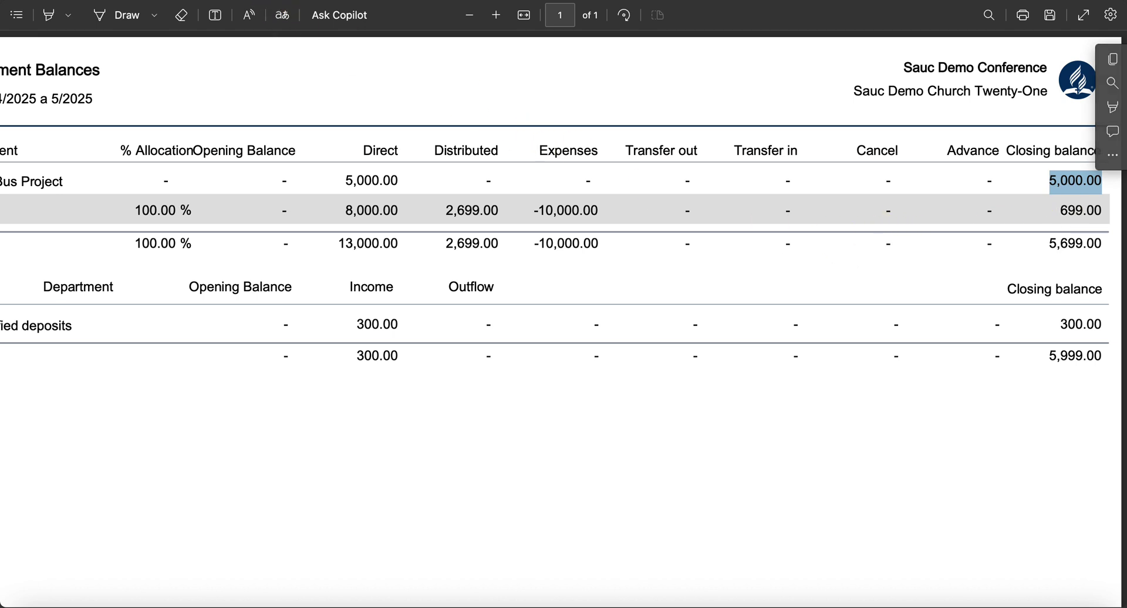
key(super+w)
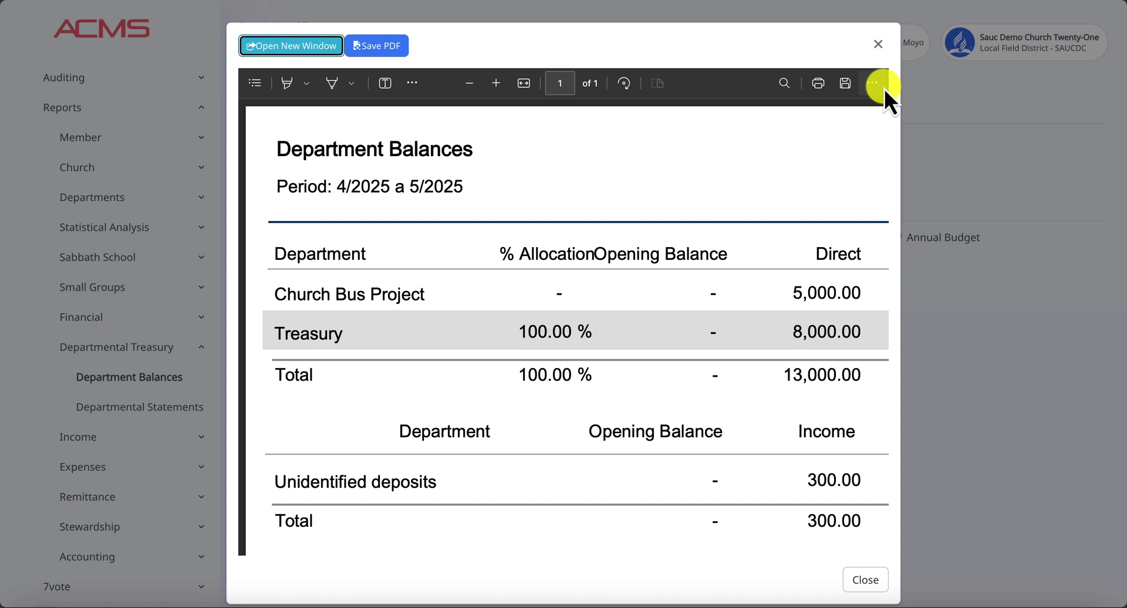
click(879, 45)
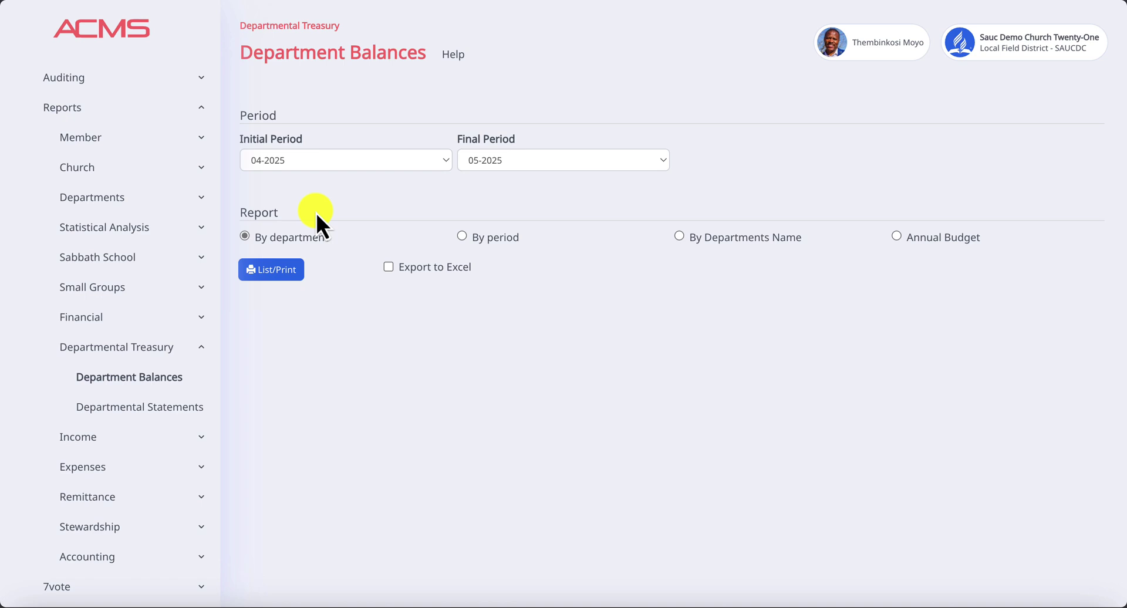
click(96, 467)
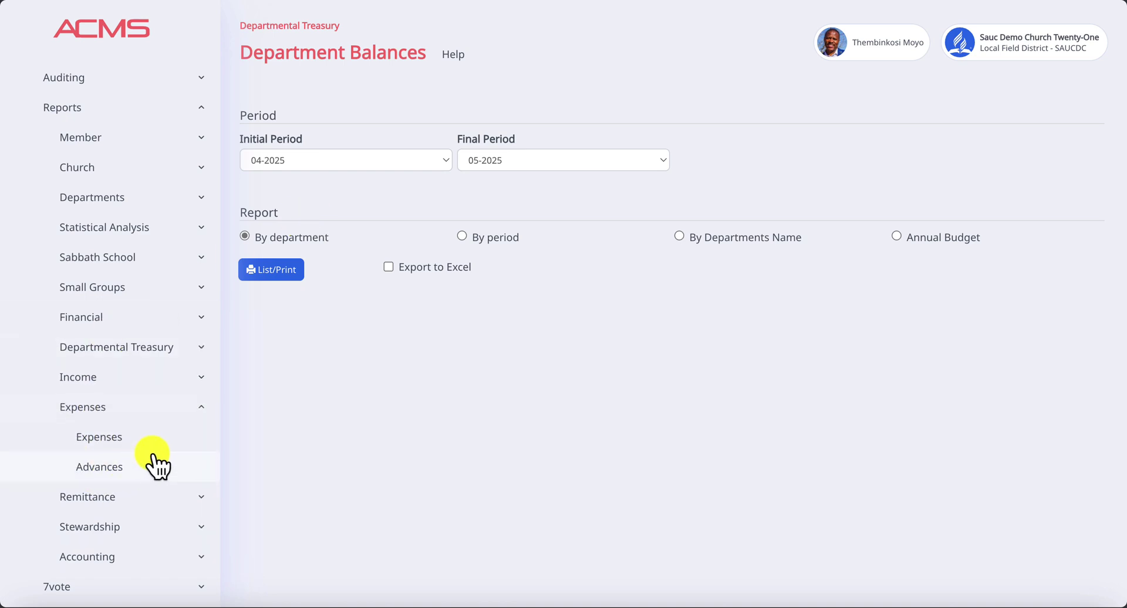
click(109, 438)
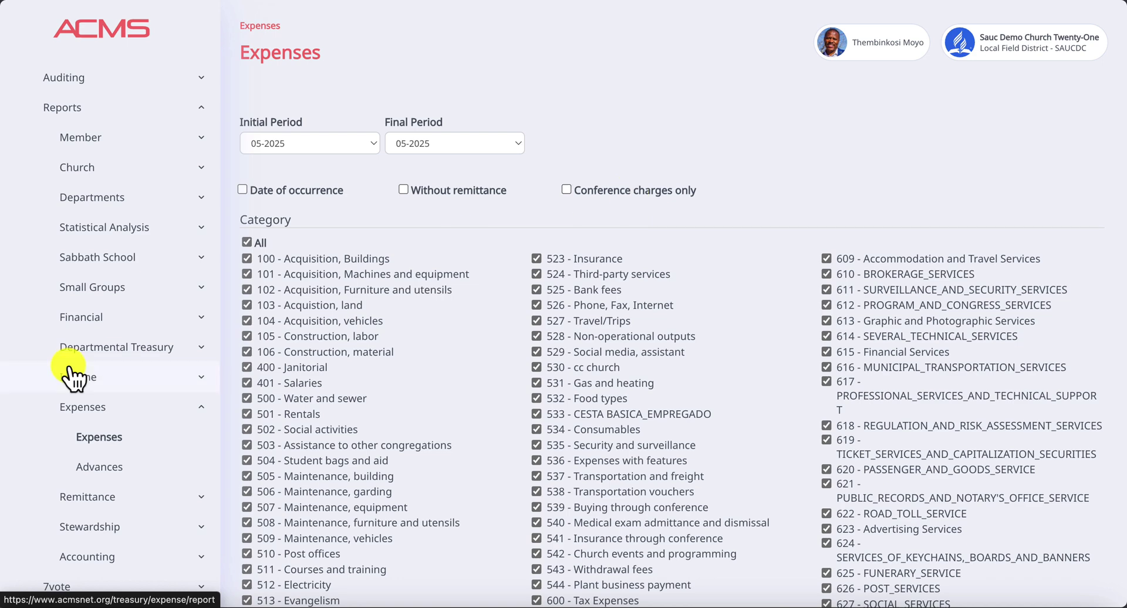
scroll(114, 287, up, 5)
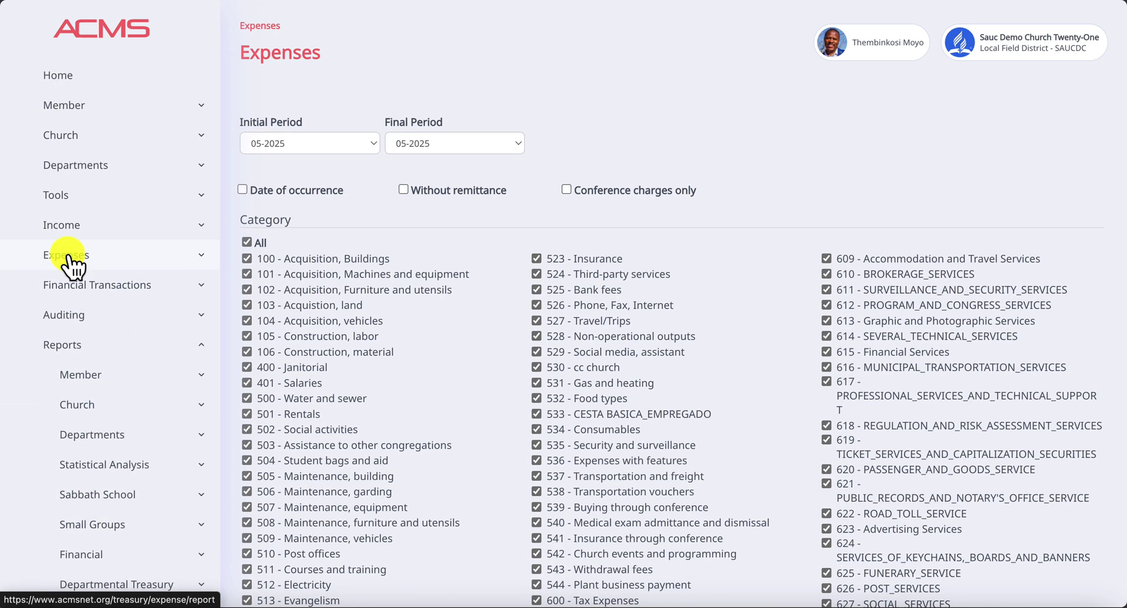
Start a quick expense for department 02 - Church Bus Project with category 527-Travel
click(75, 258)
click(100, 317)
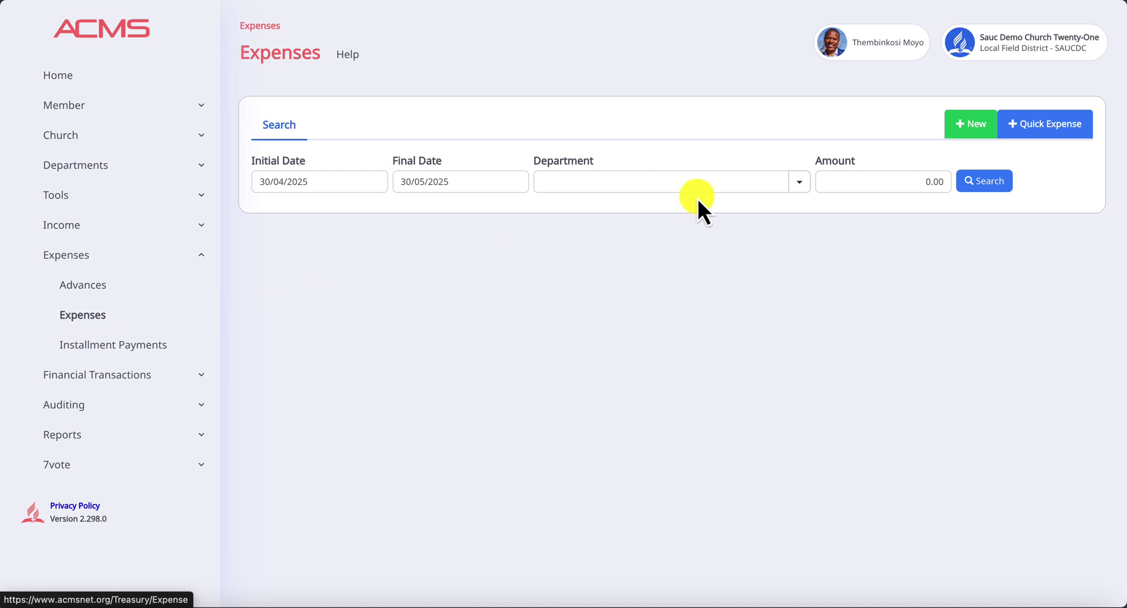
click(1019, 123)
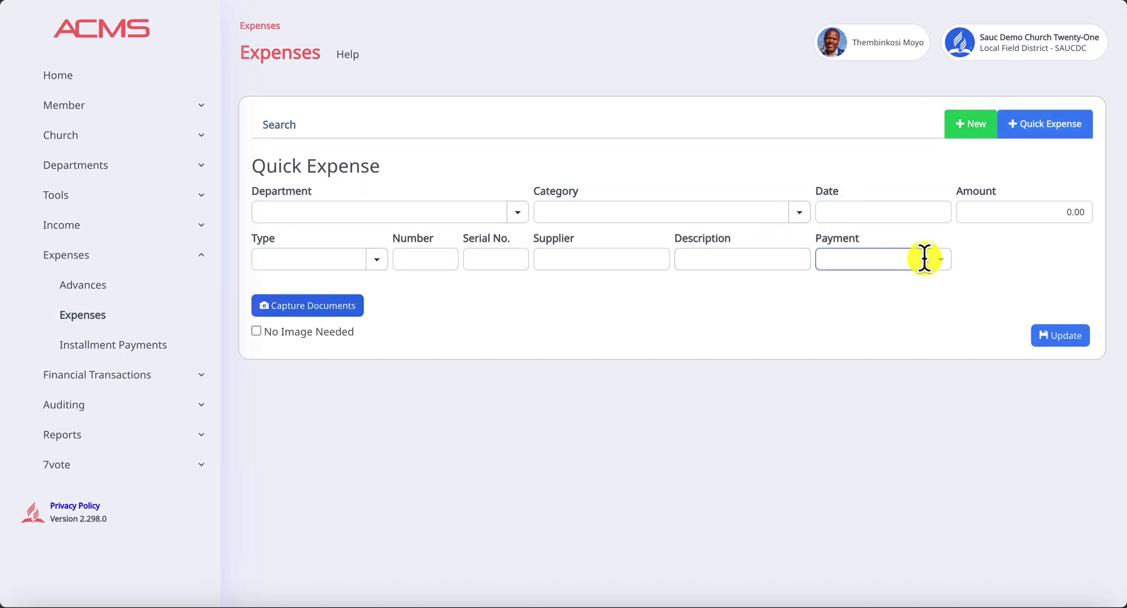
click(516, 213)
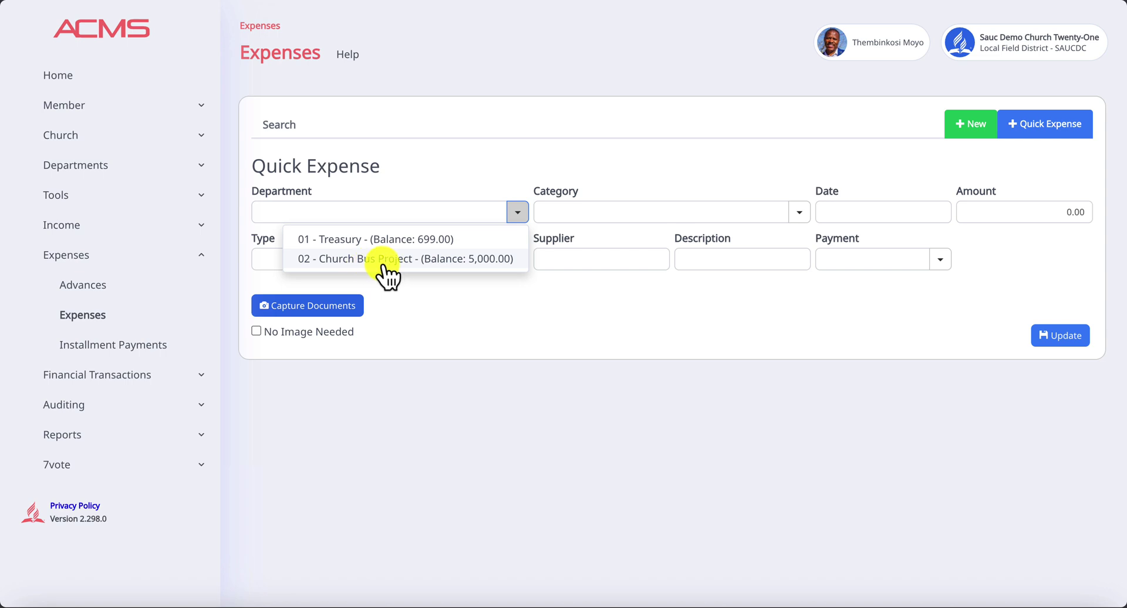
click(484, 259)
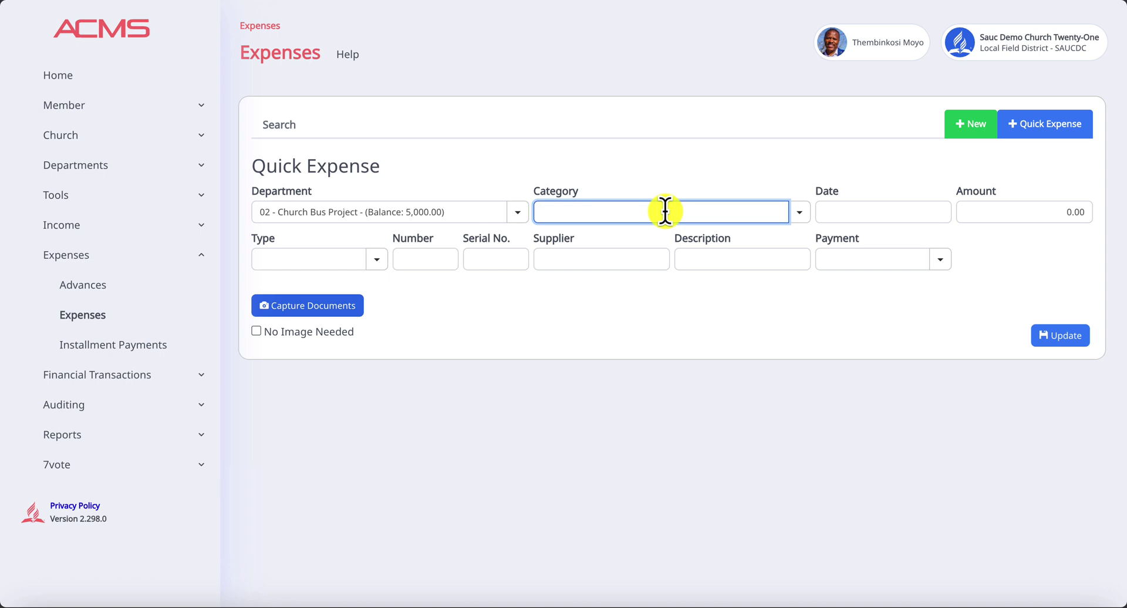
text(tr)
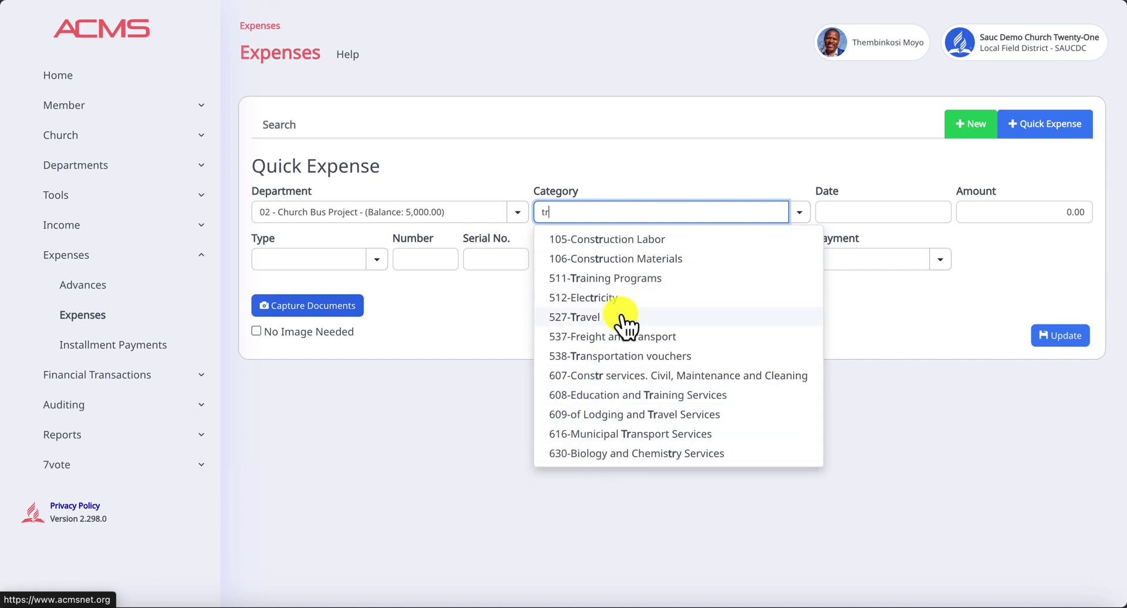
click(596, 320)
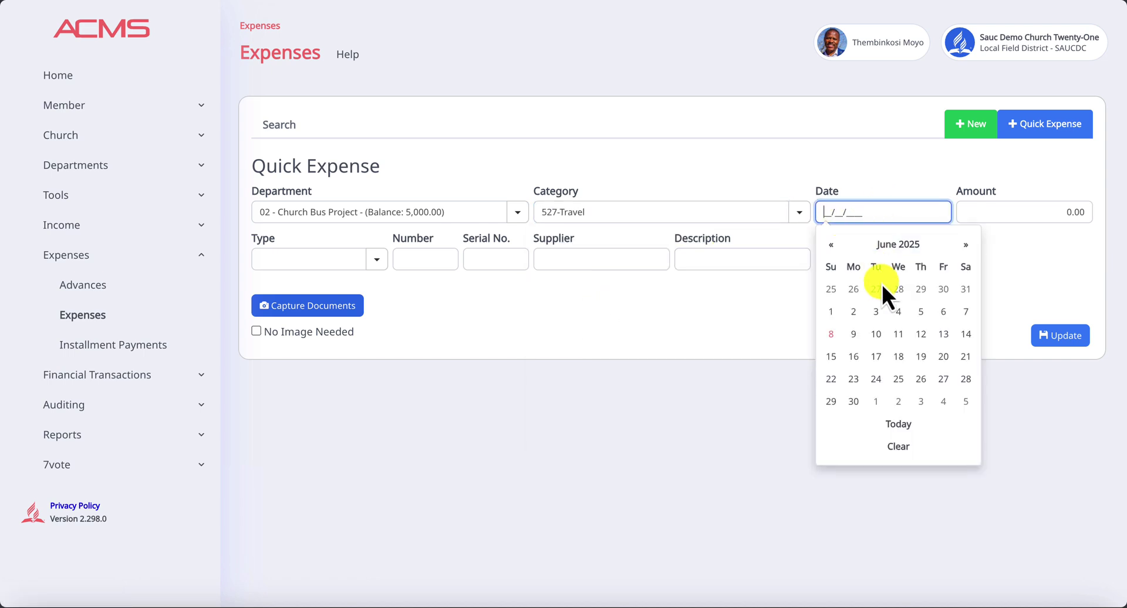
Set the expense's date to 01/05/2025, amount to 2500, type to 2 - Other, and number and serial number to 0
click(831, 245)
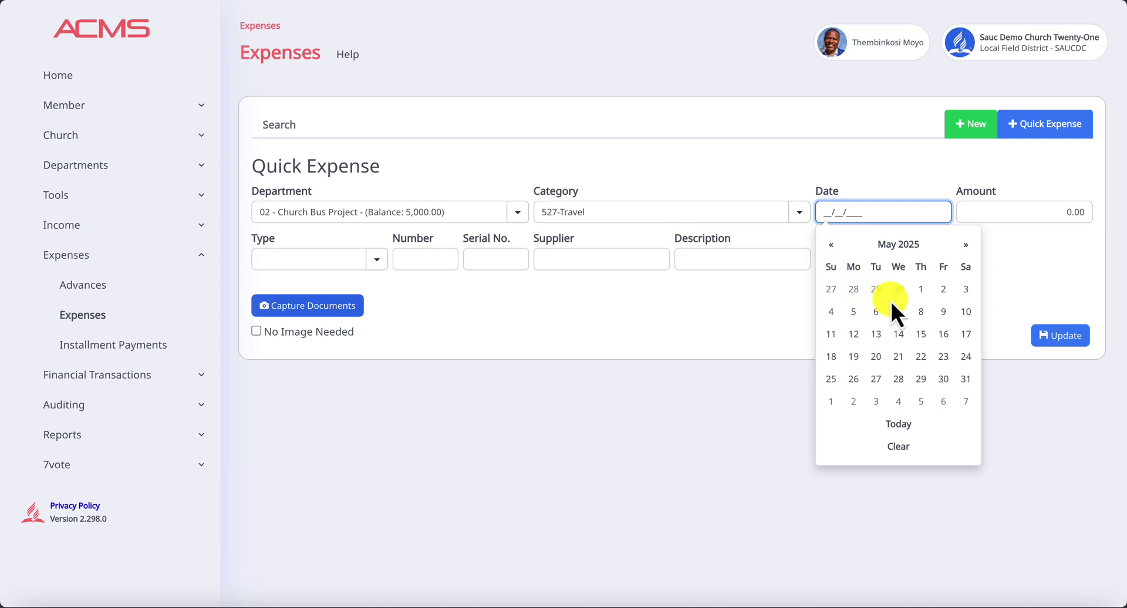
click(920, 289)
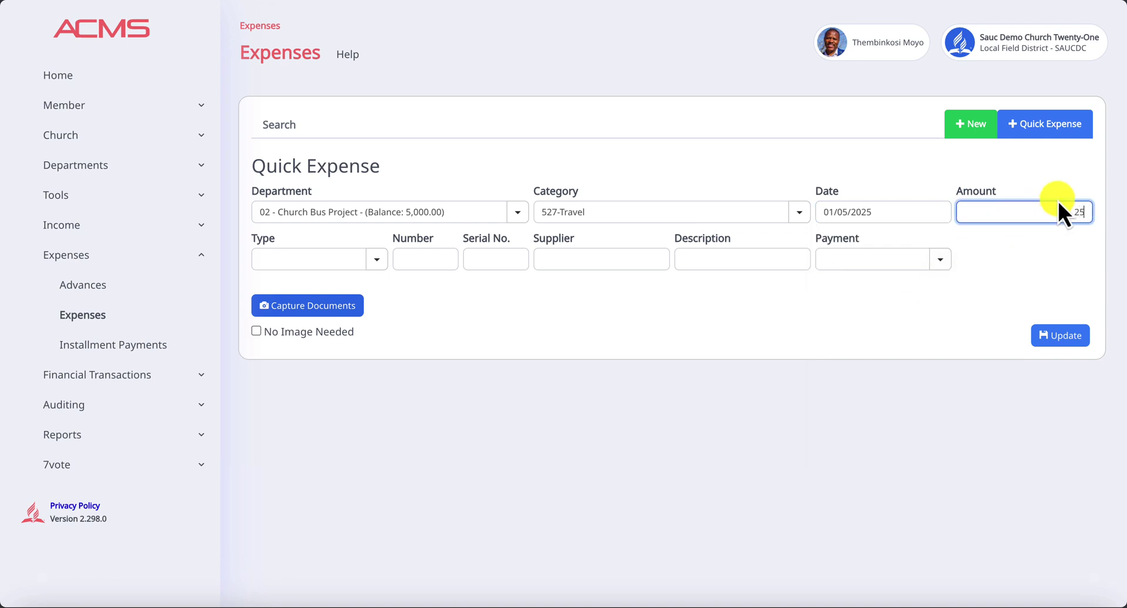
text(2500)
click(376, 262)
click(347, 326)
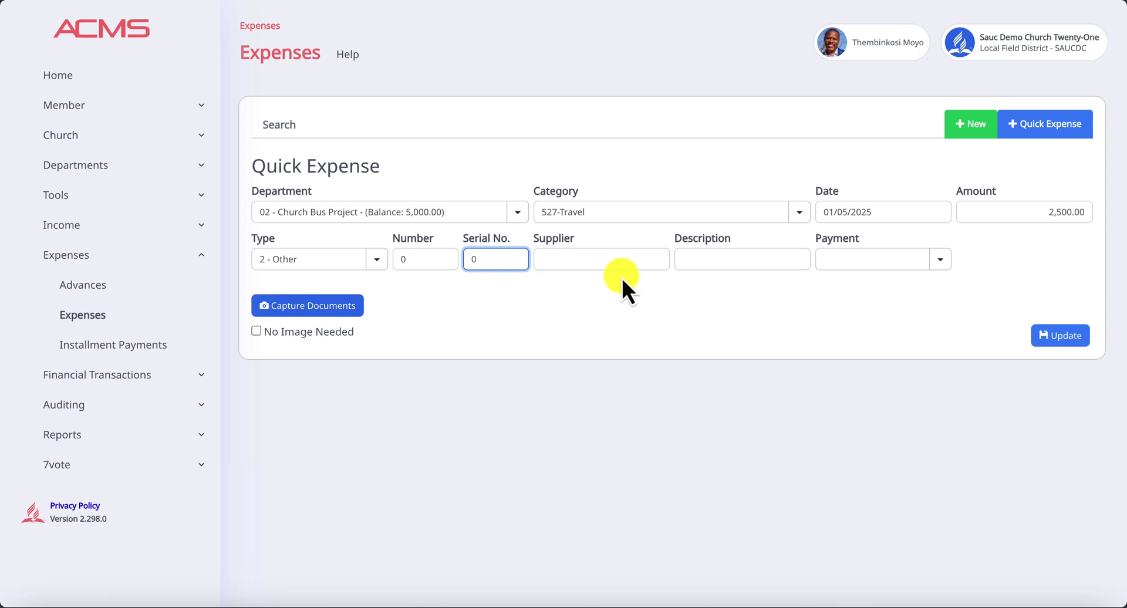
Enter Bus as the expense's supplier and description, choose Receipted Cash as payment, and save the expense
click(604, 260)
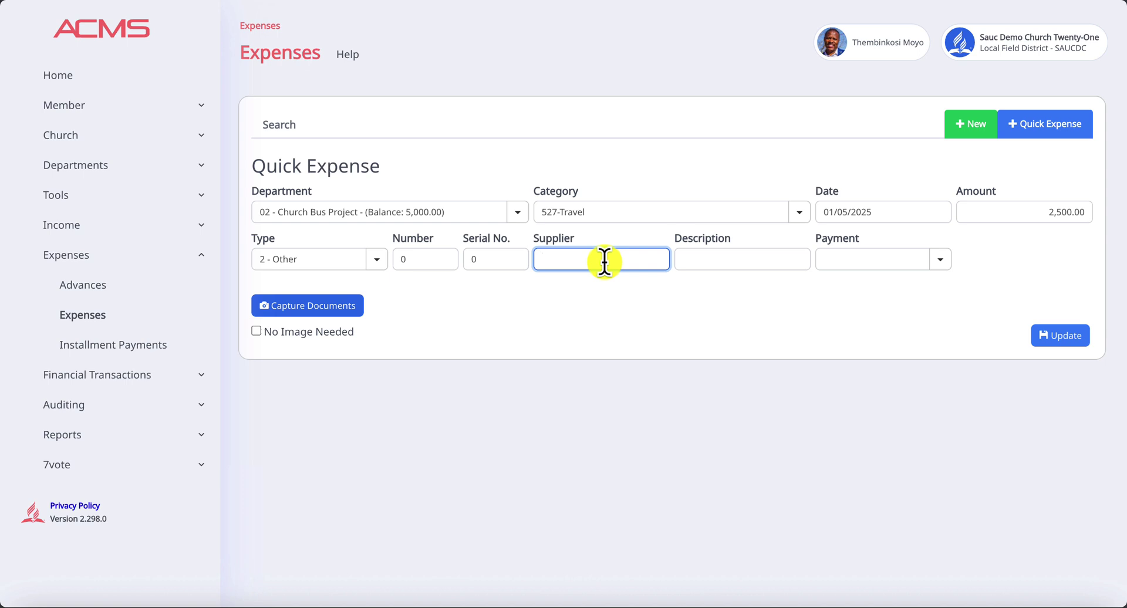
text(Bus)
key(Tab)
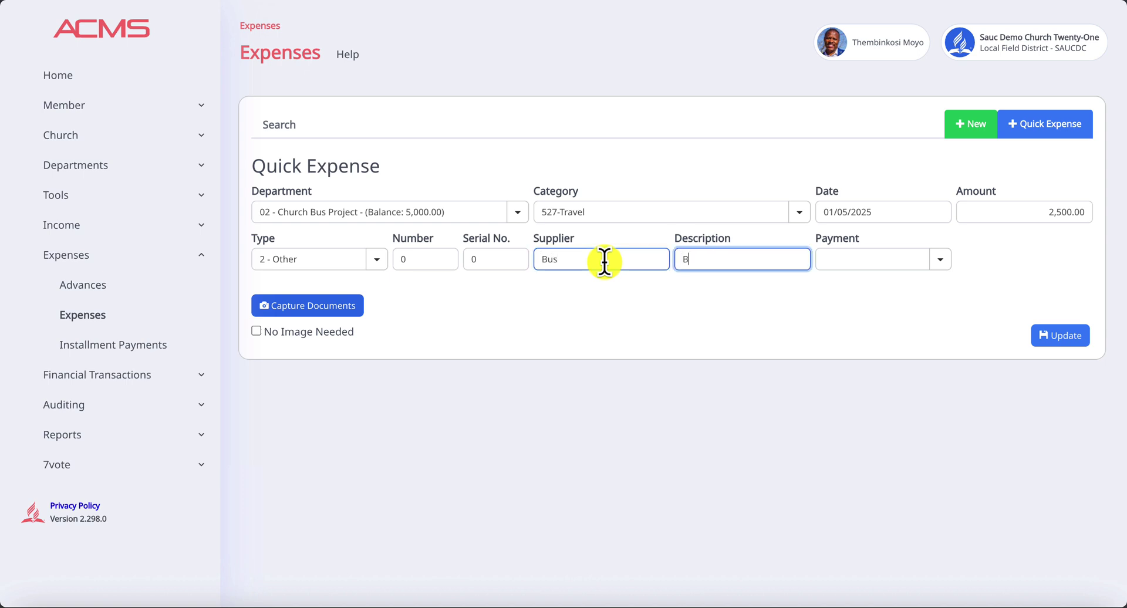
text(Bus)
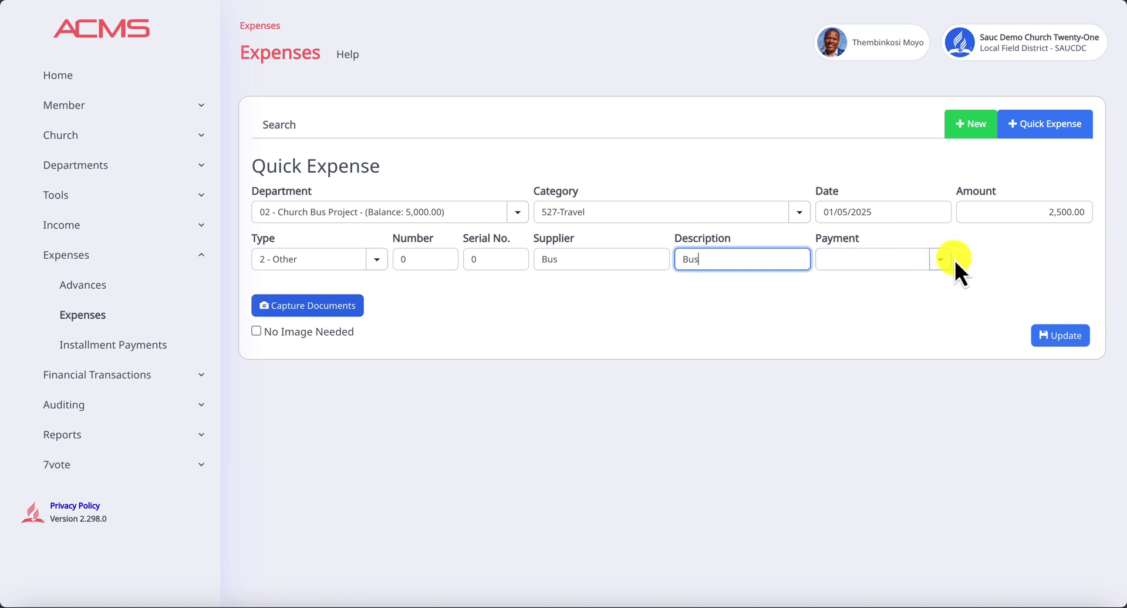
click(940, 259)
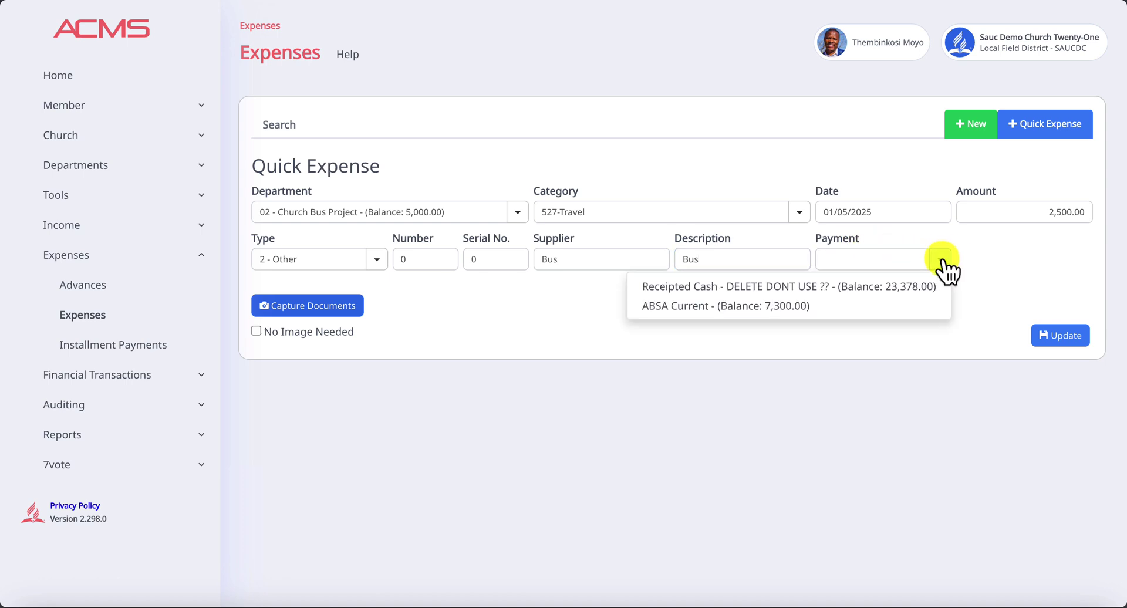
click(876, 287)
click(1065, 340)
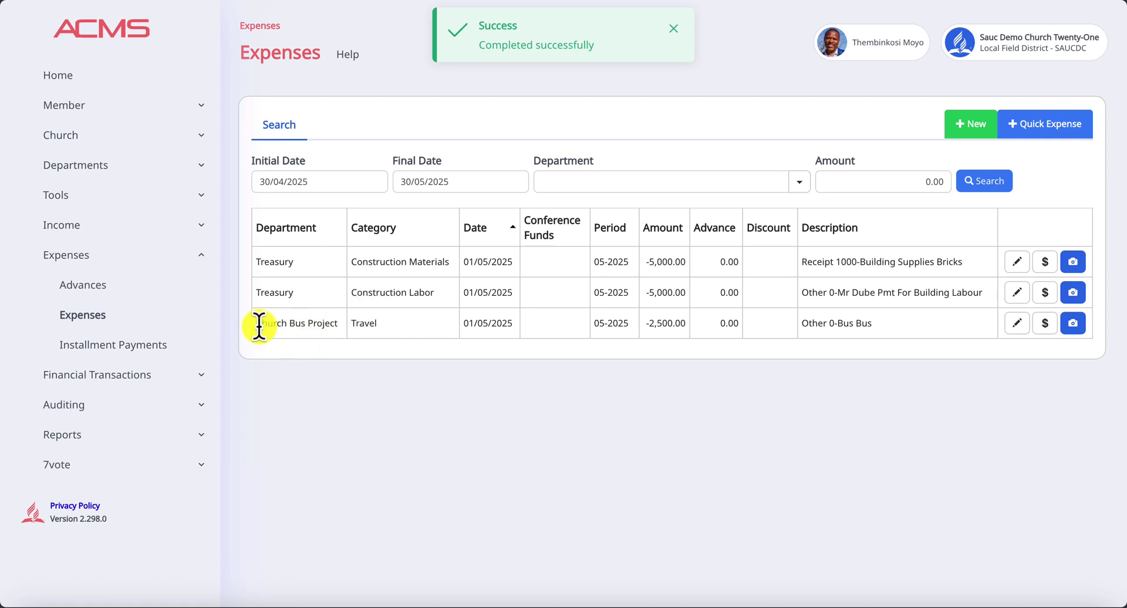
drag(264, 327, 353, 330)
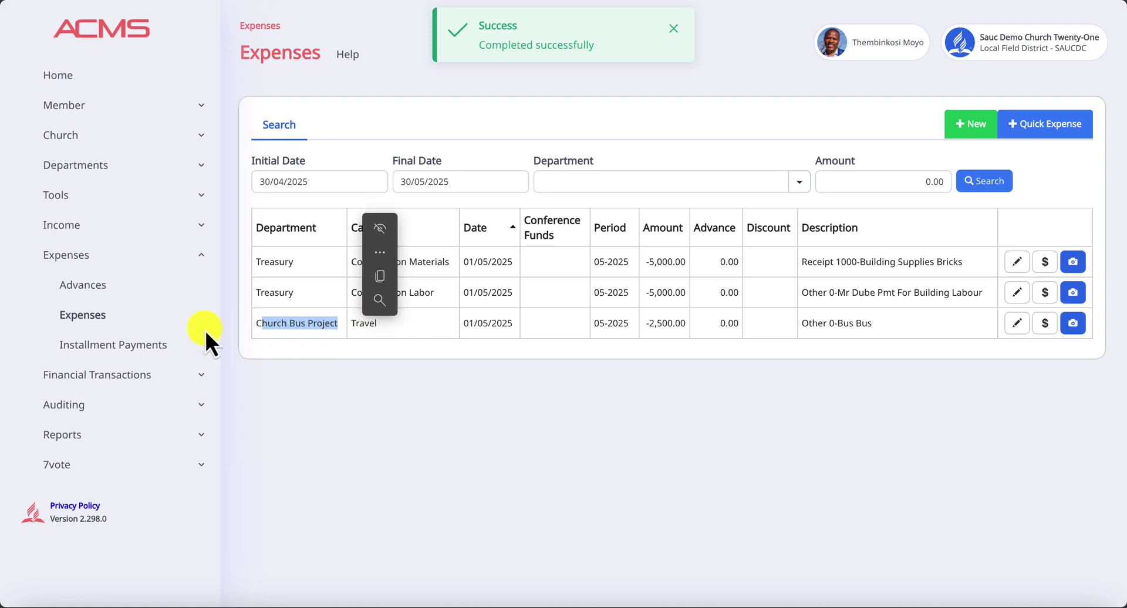
Open the Departmental Statements report among the Departmental Treasury reports
click(82, 442)
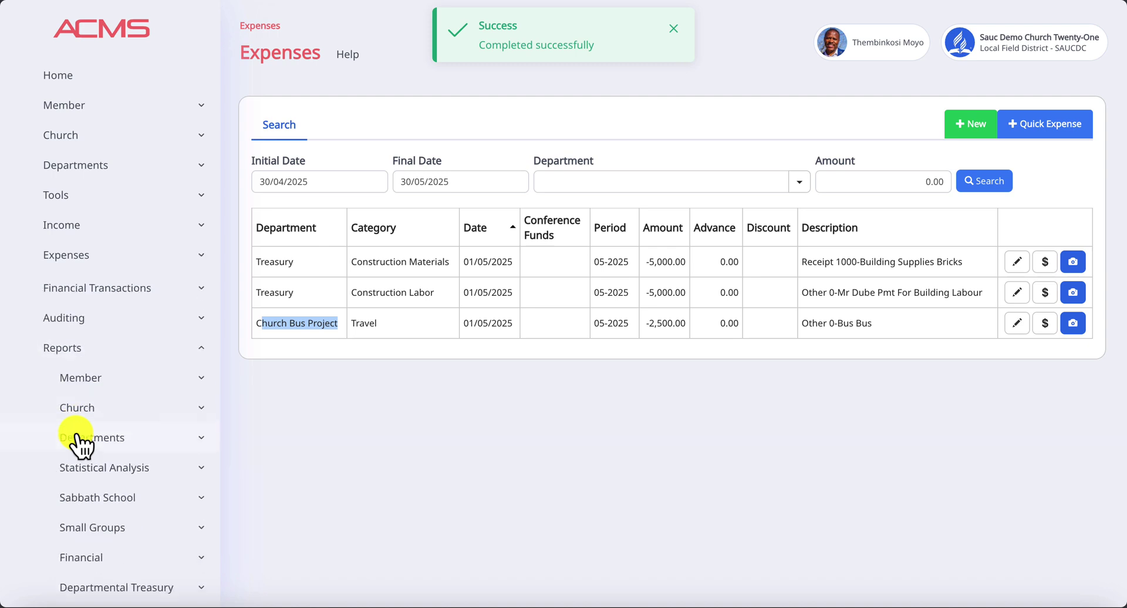
scroll(81, 446, down, 2)
scroll(77, 444, down, 1)
click(105, 414)
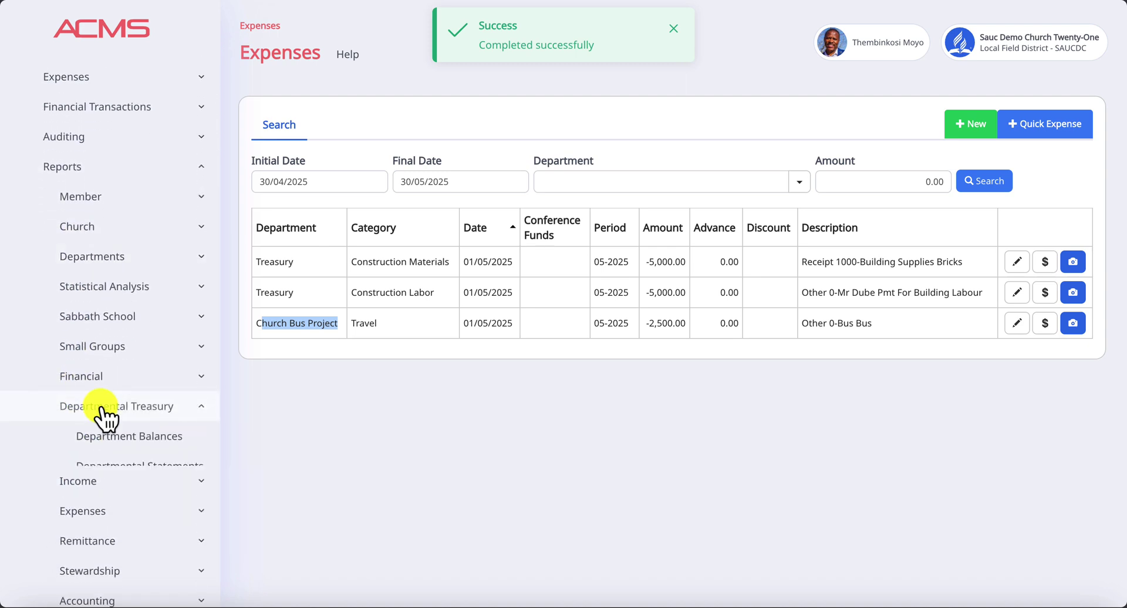
click(141, 466)
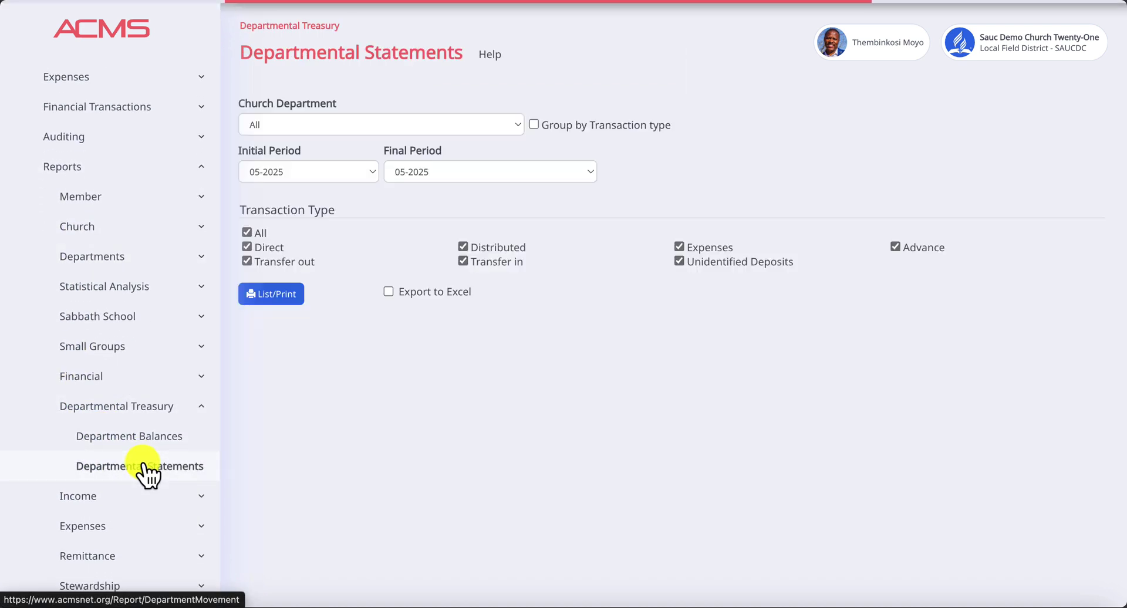
Generate the departmental statement for Church Bus Project with 04-2025 as the initial period
click(418, 121)
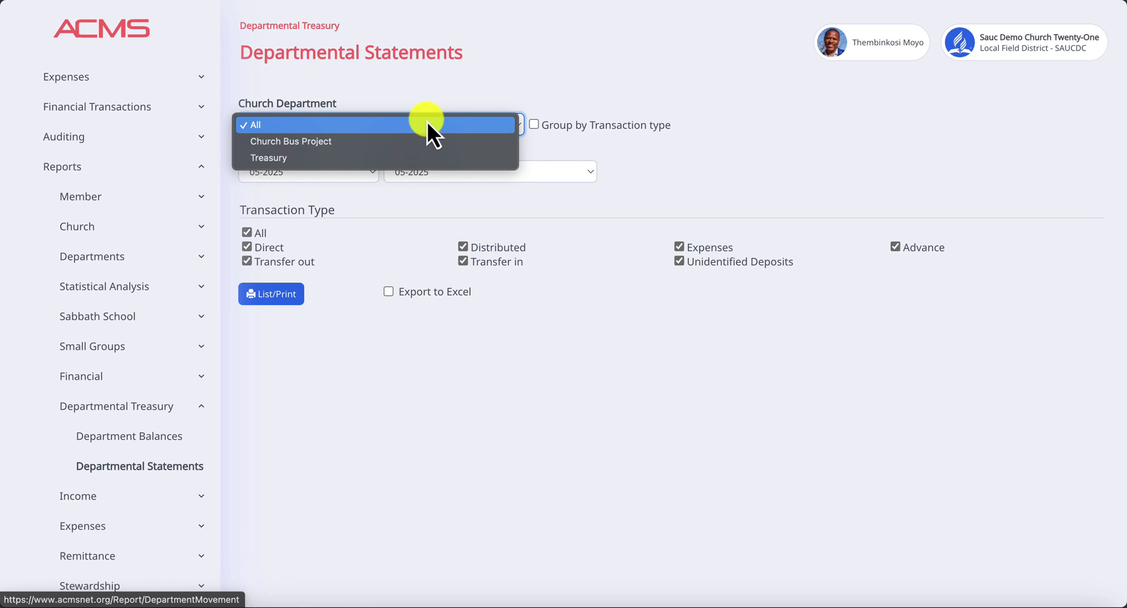
click(350, 144)
click(304, 173)
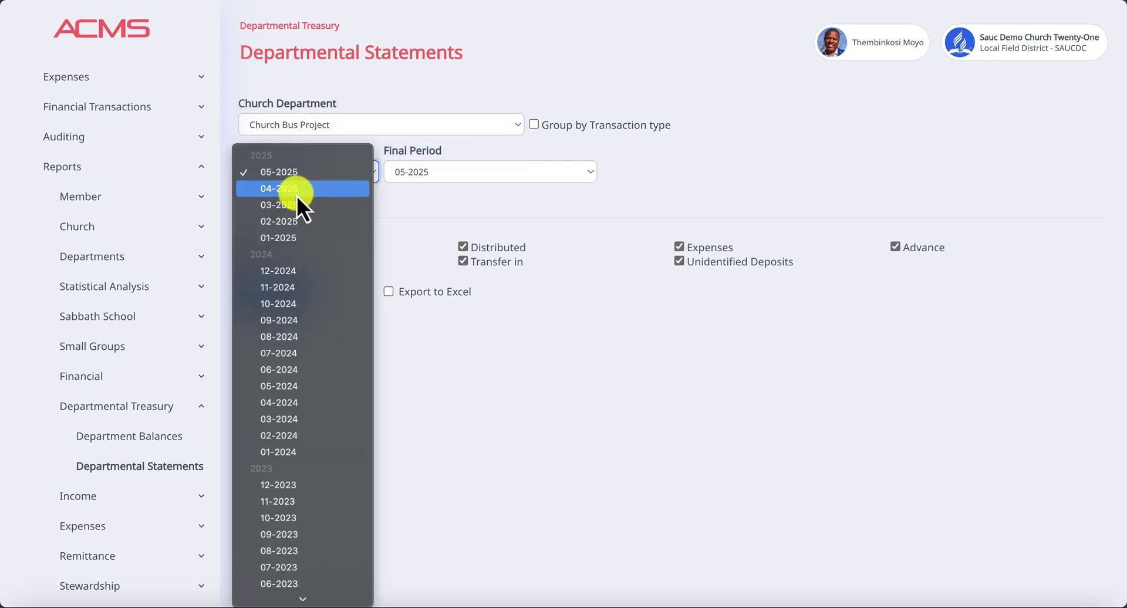
click(297, 195)
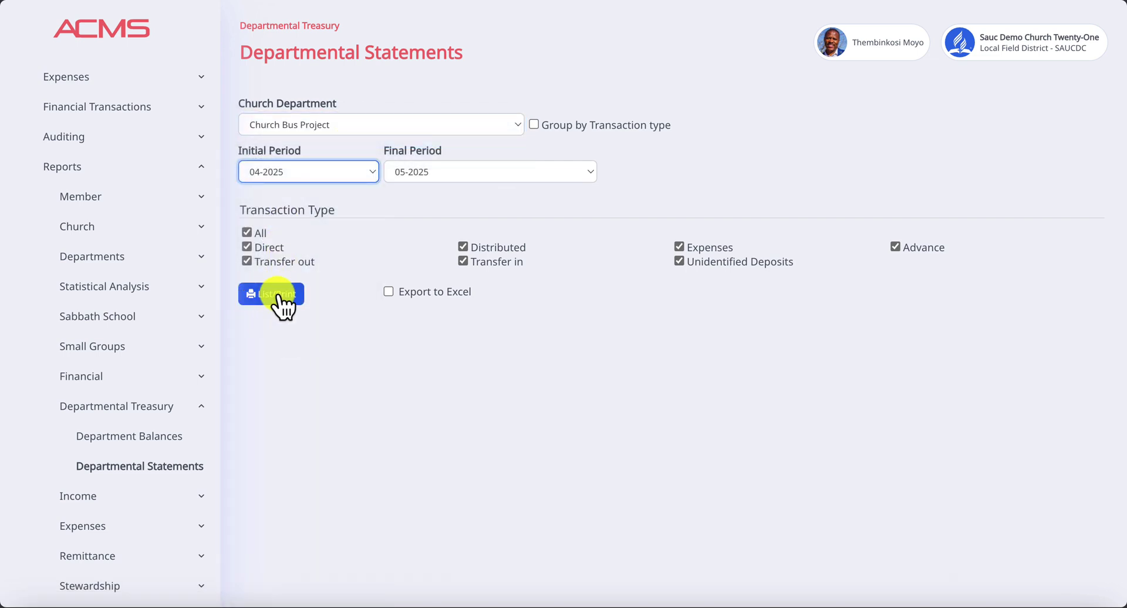
click(278, 294)
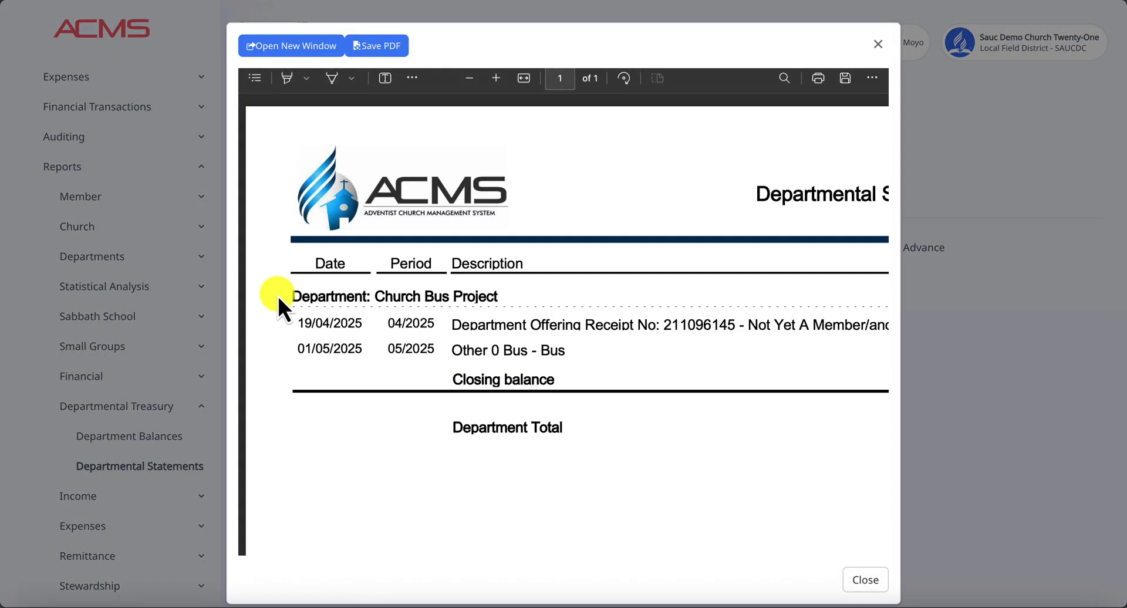
View the statement enlarged in a new window, check the Bus expense and the department total amount, and close the report
click(303, 45)
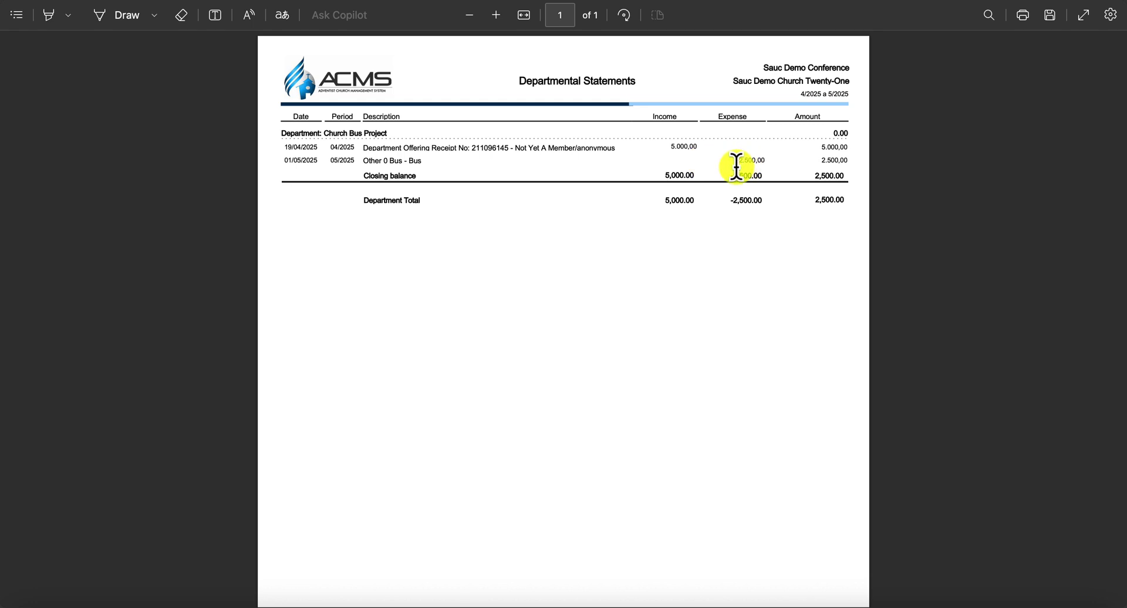
drag(731, 160, 767, 164)
drag(814, 201, 852, 206)
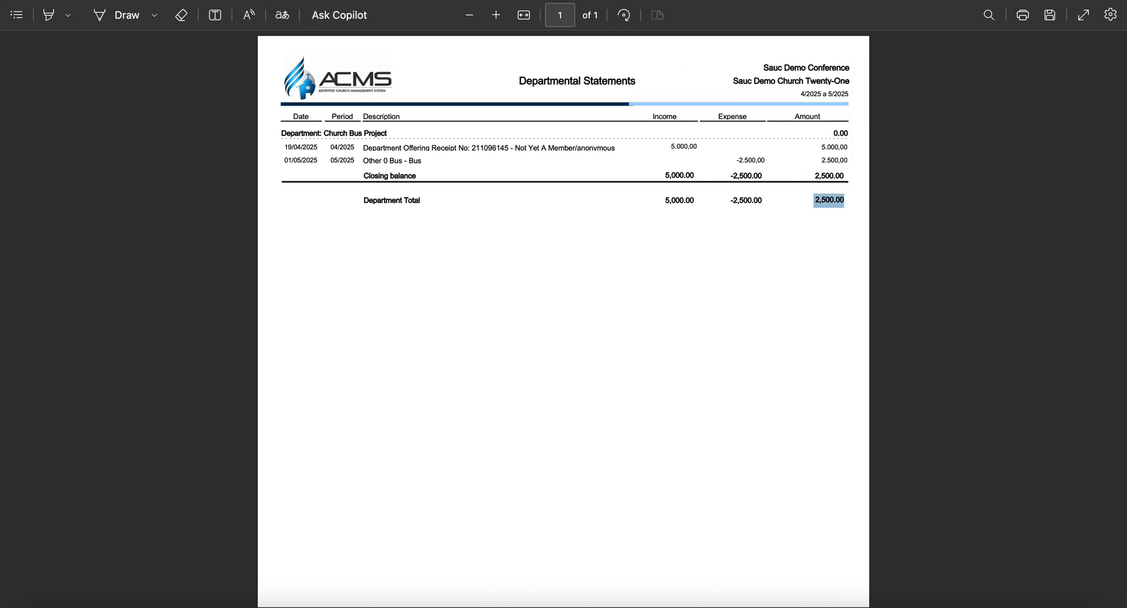
key(Escape)
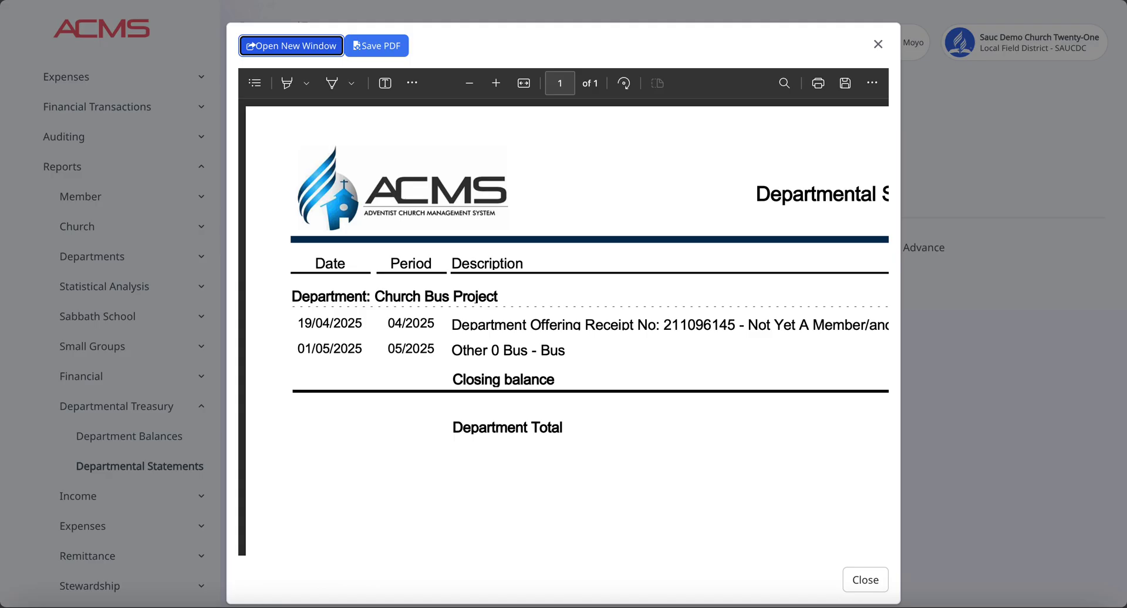
click(881, 39)
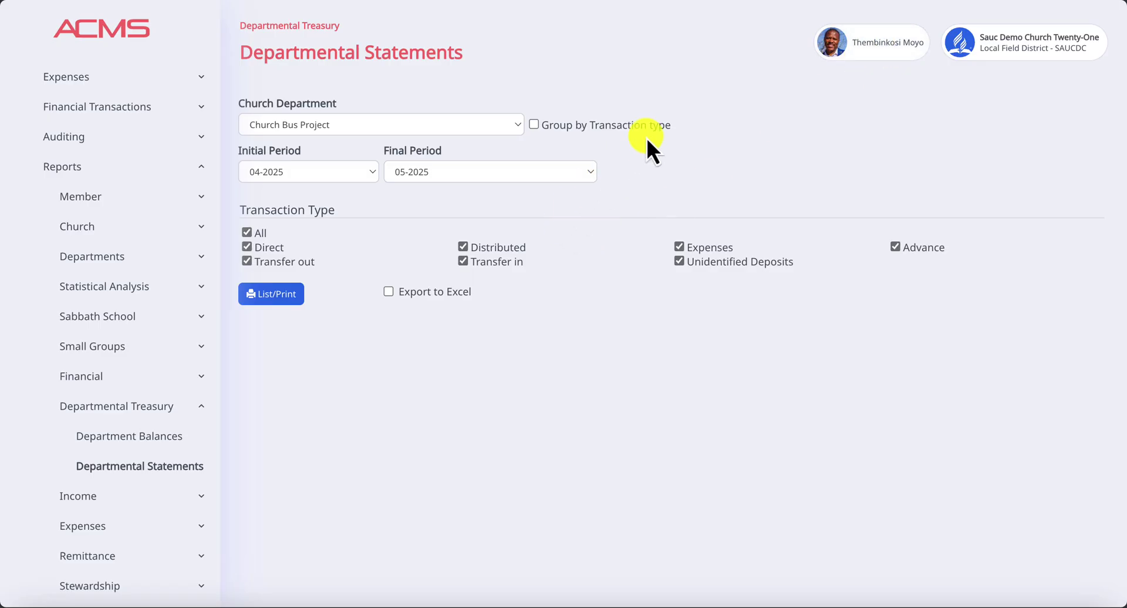